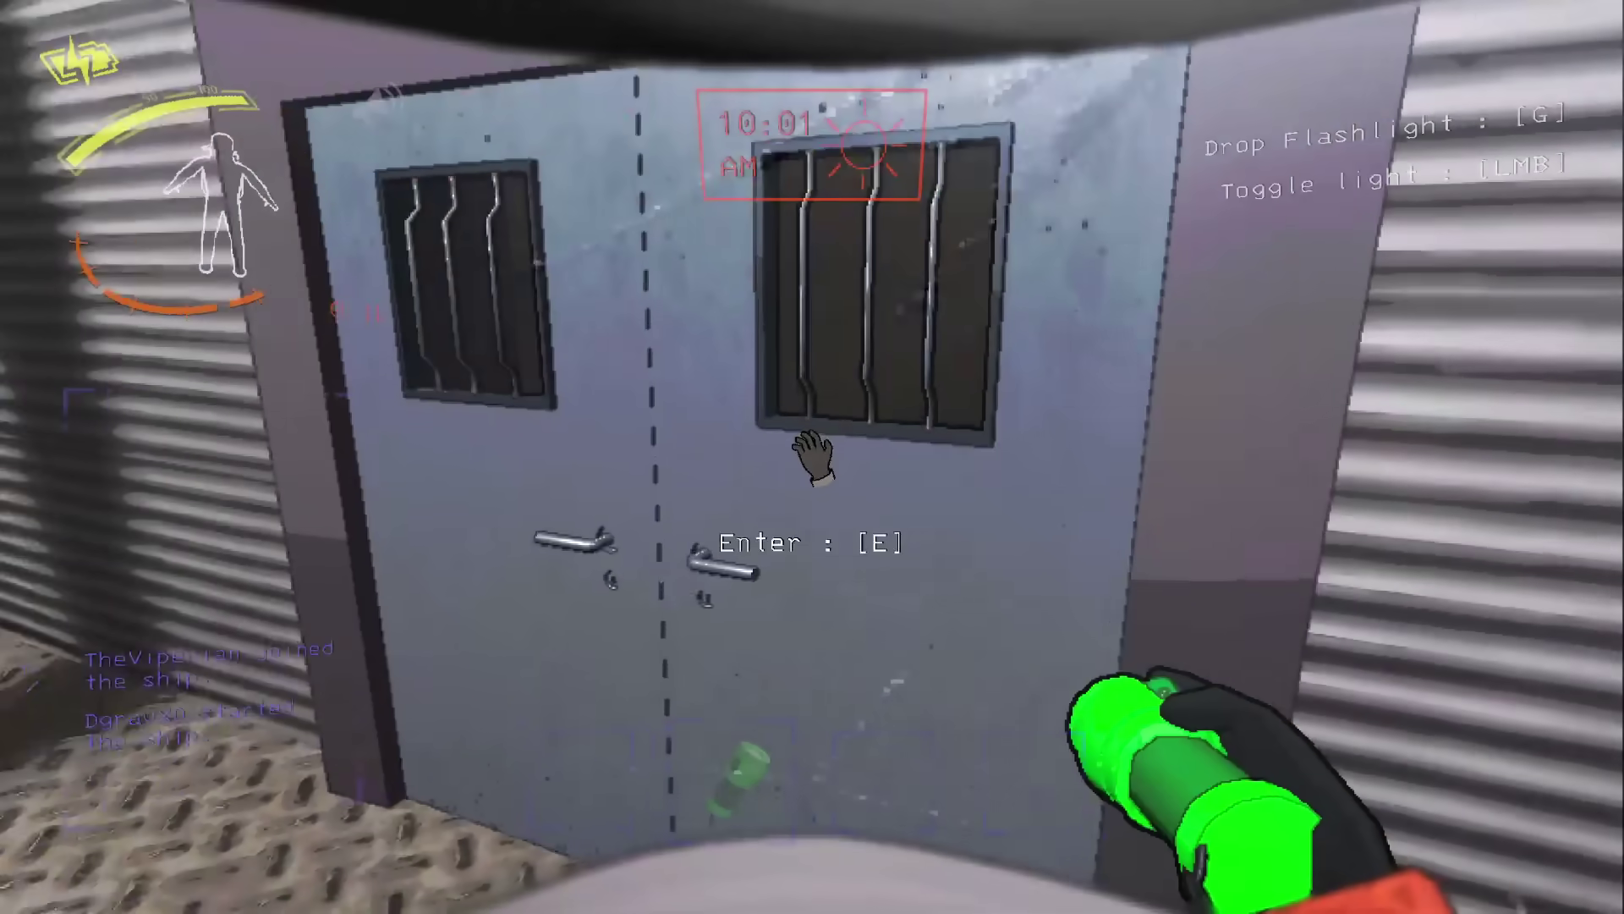
Enter the facility through the door and walk toward the teammate by the stairs
key(w)
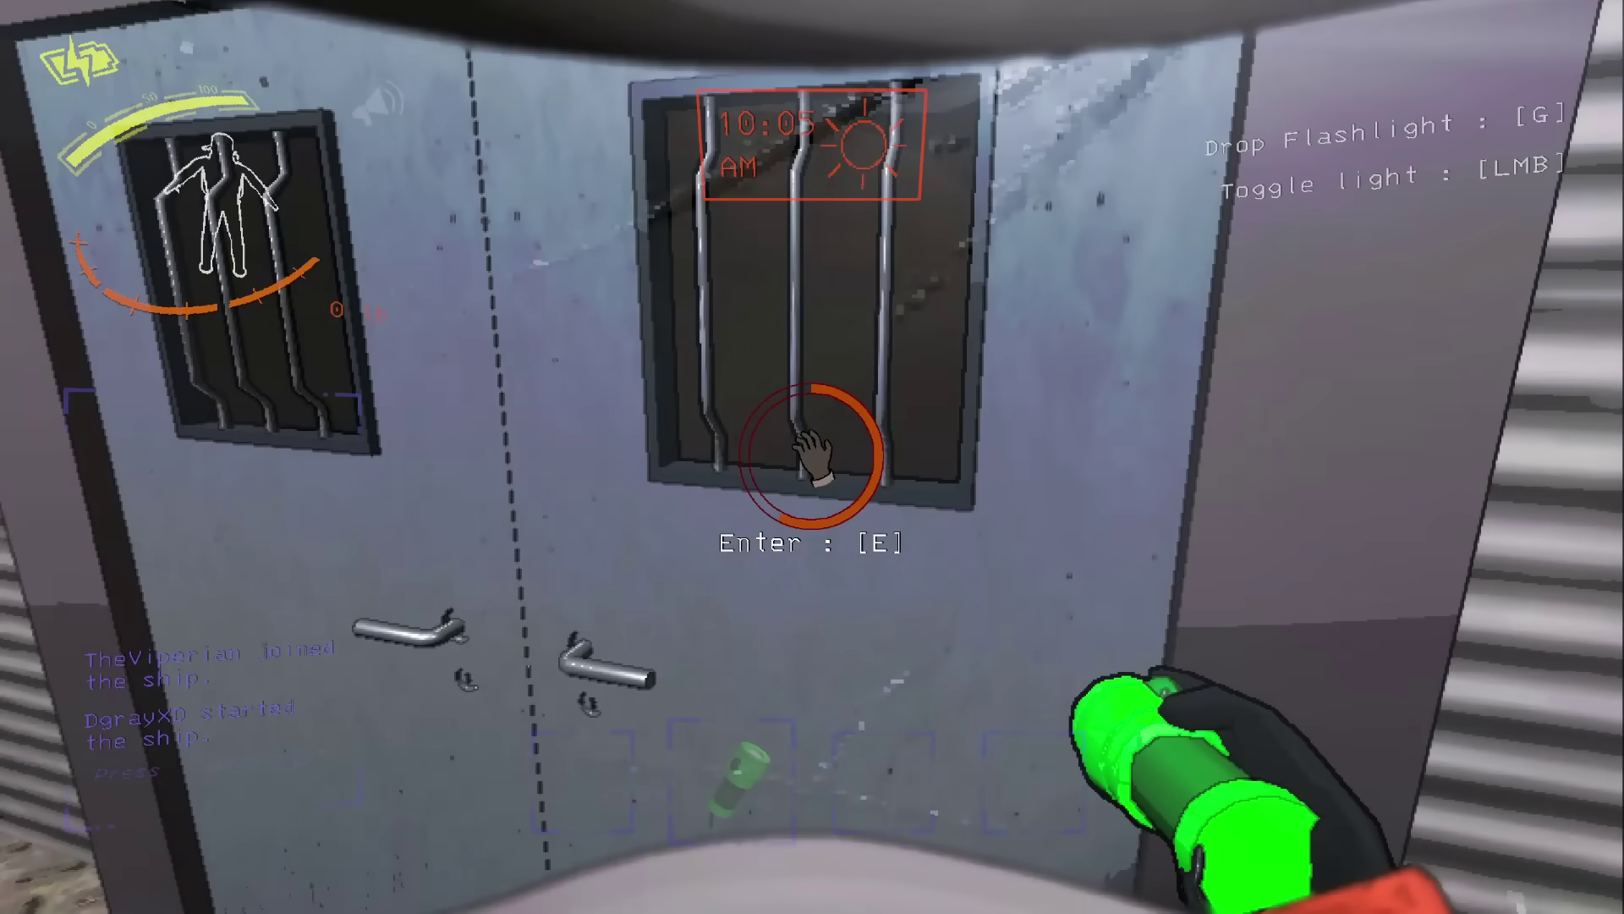
key(e)
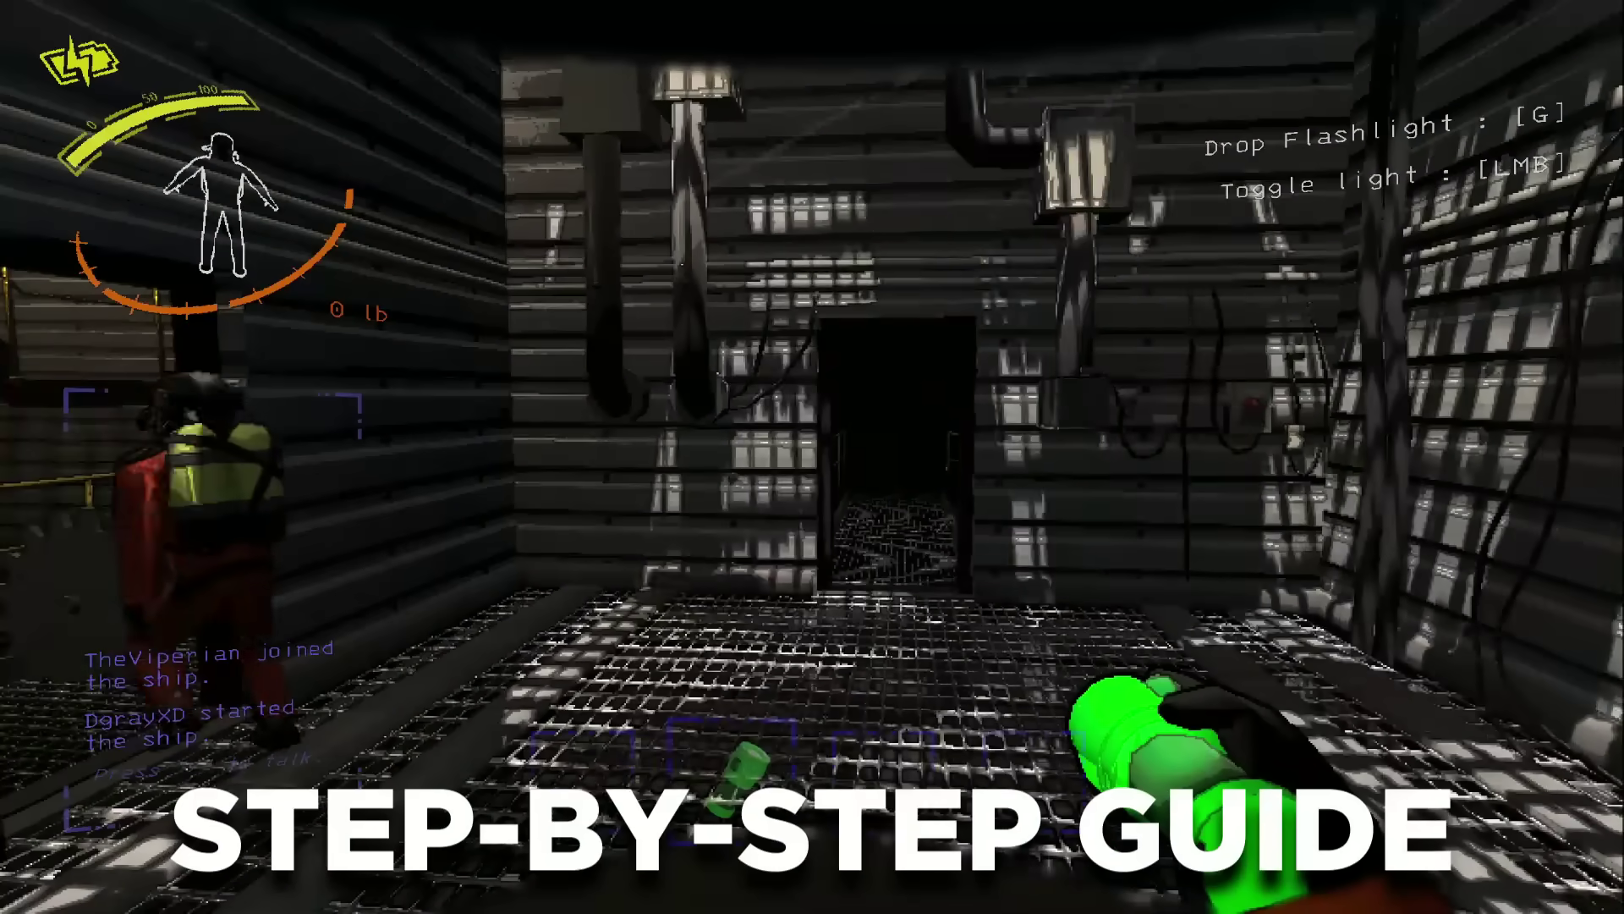
key(w)
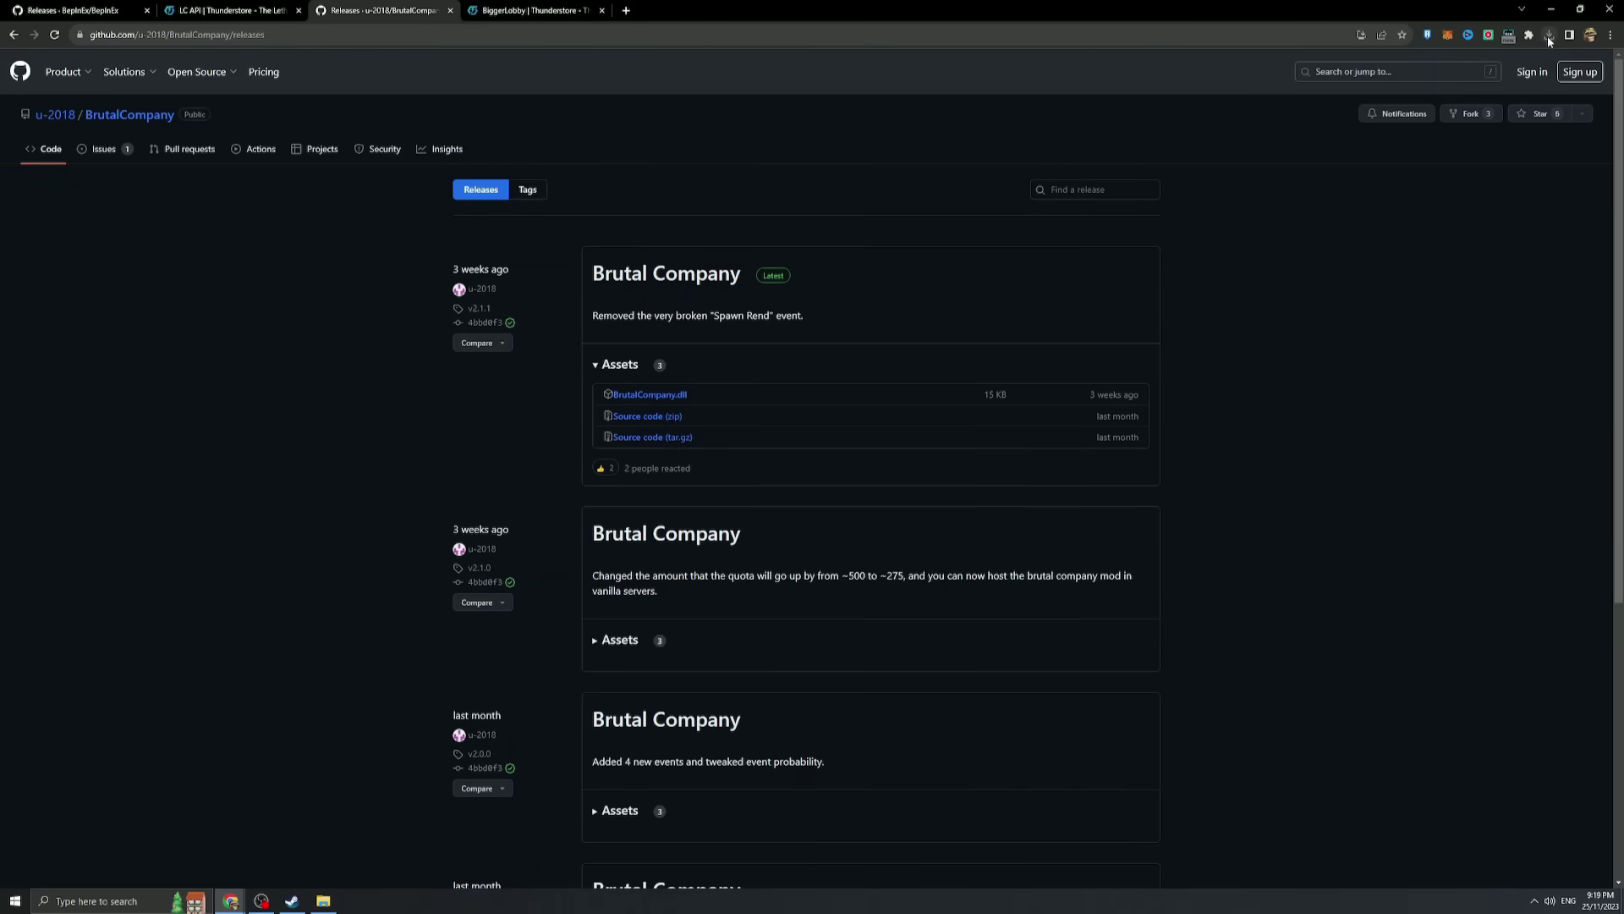
Check the browser's recent downloads list for the downloaded BrutalCompany.dll
click(1549, 35)
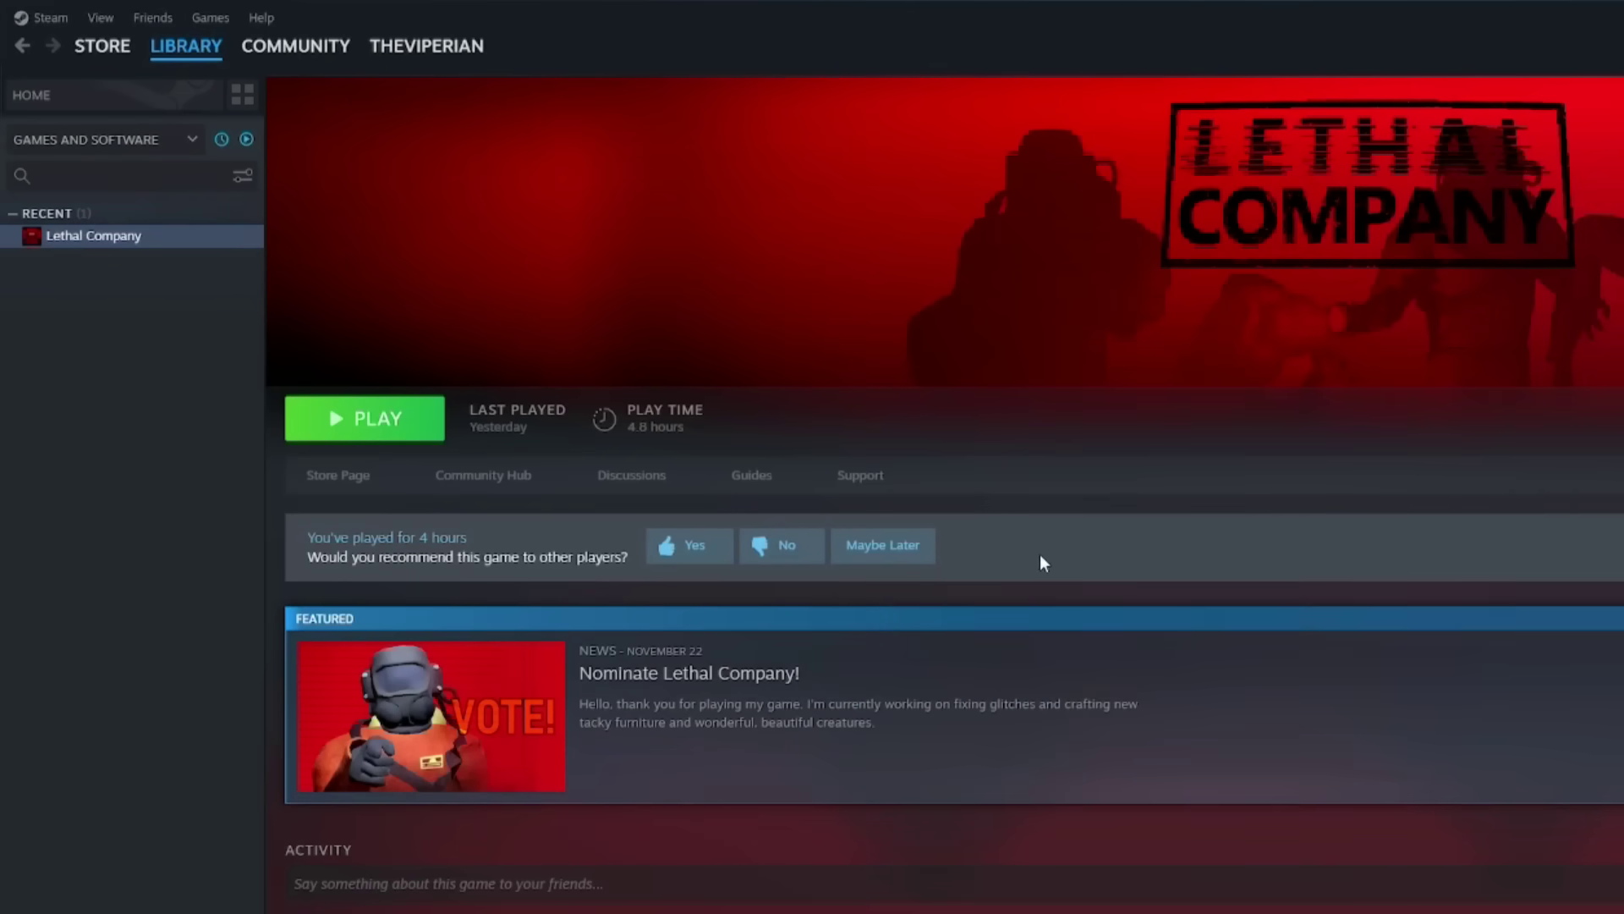
Browse Lethal Company's installed files from its Steam properties to open the game folder
right_click(120, 244)
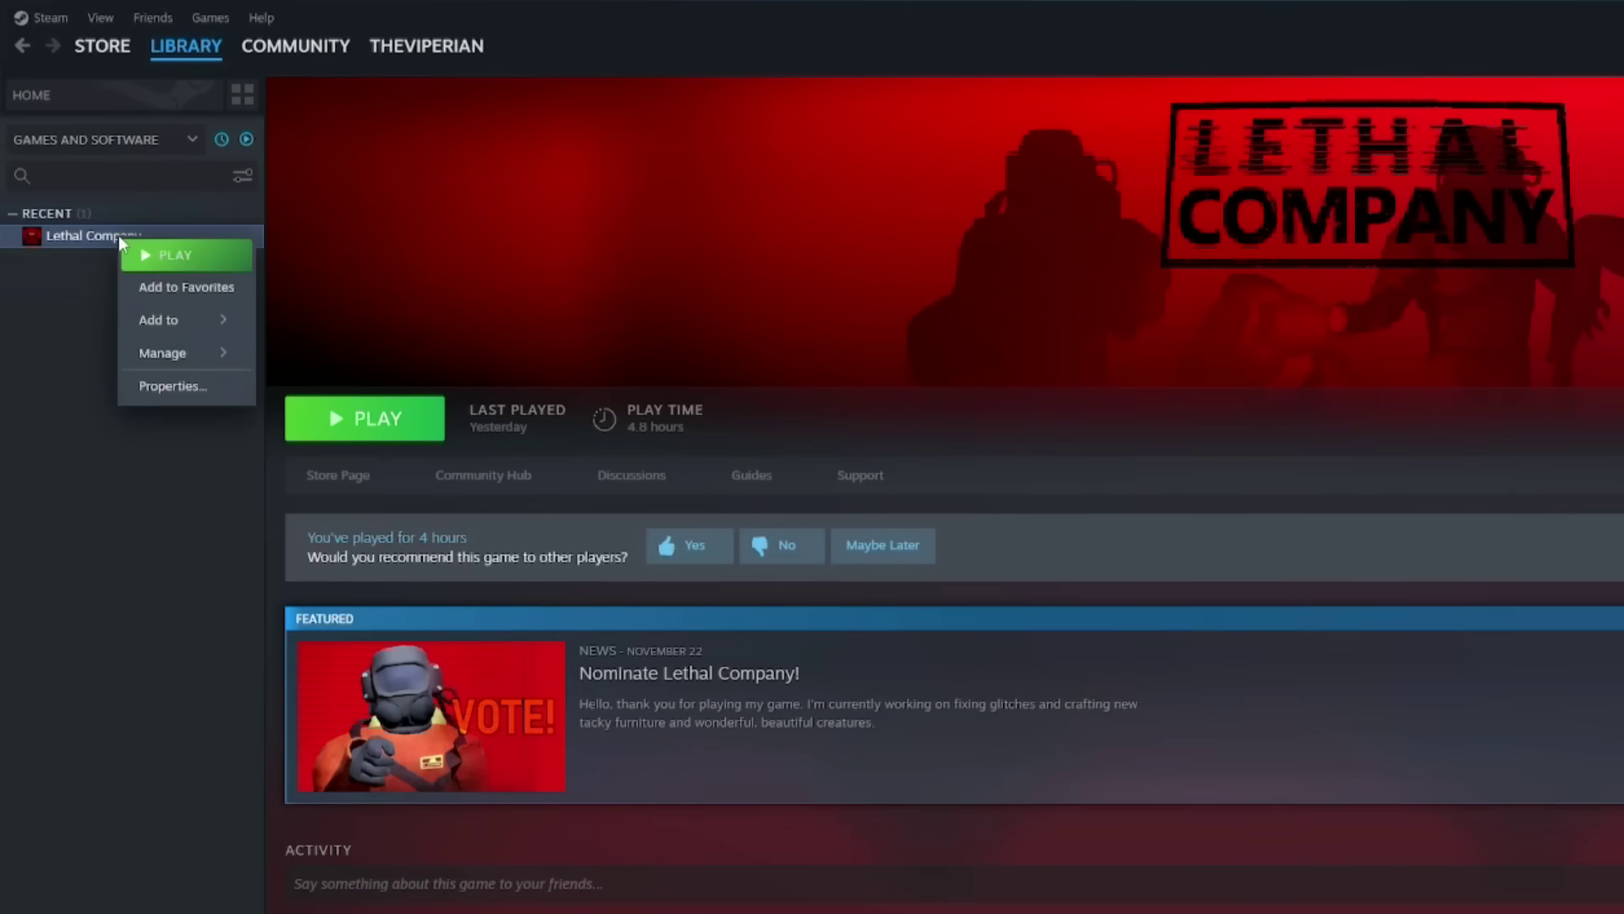
click(188, 387)
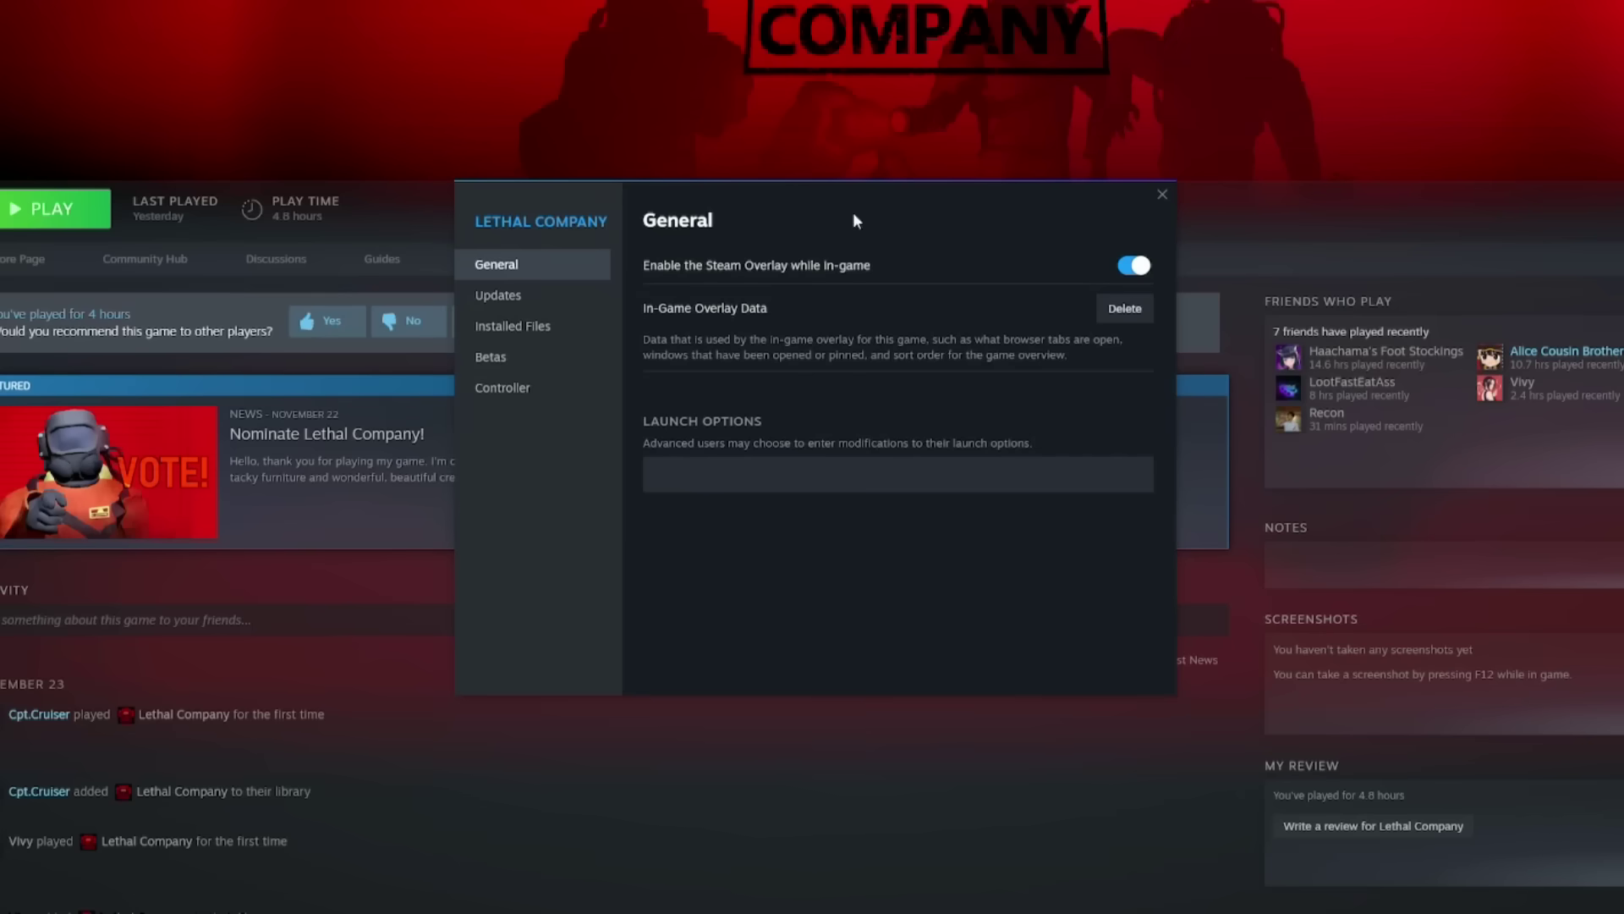
click(547, 335)
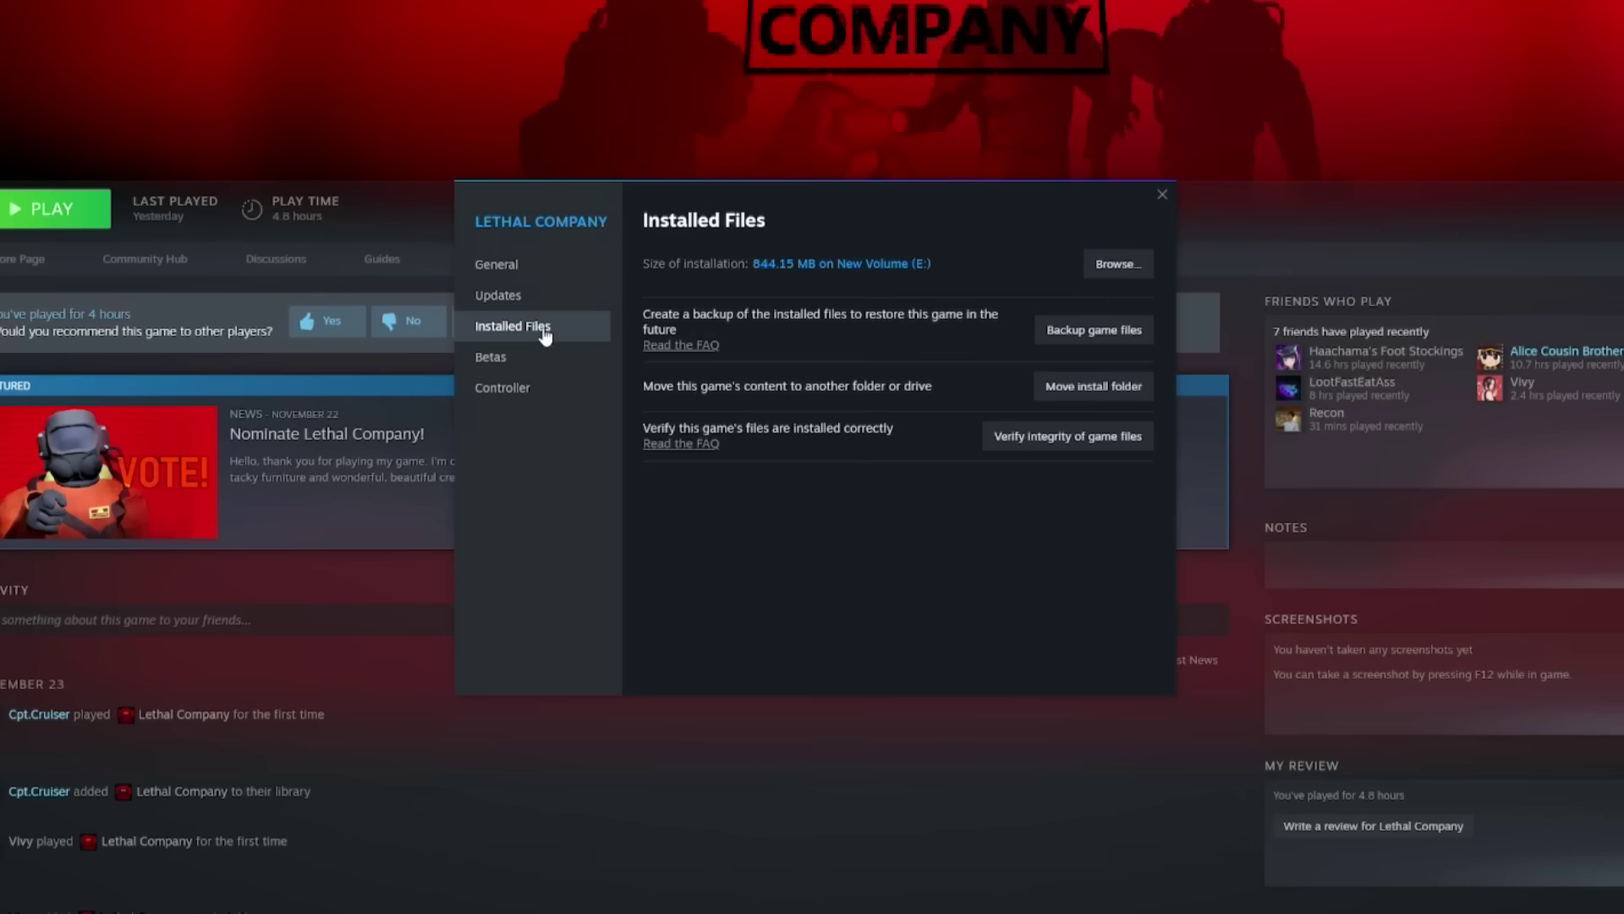
click(1126, 269)
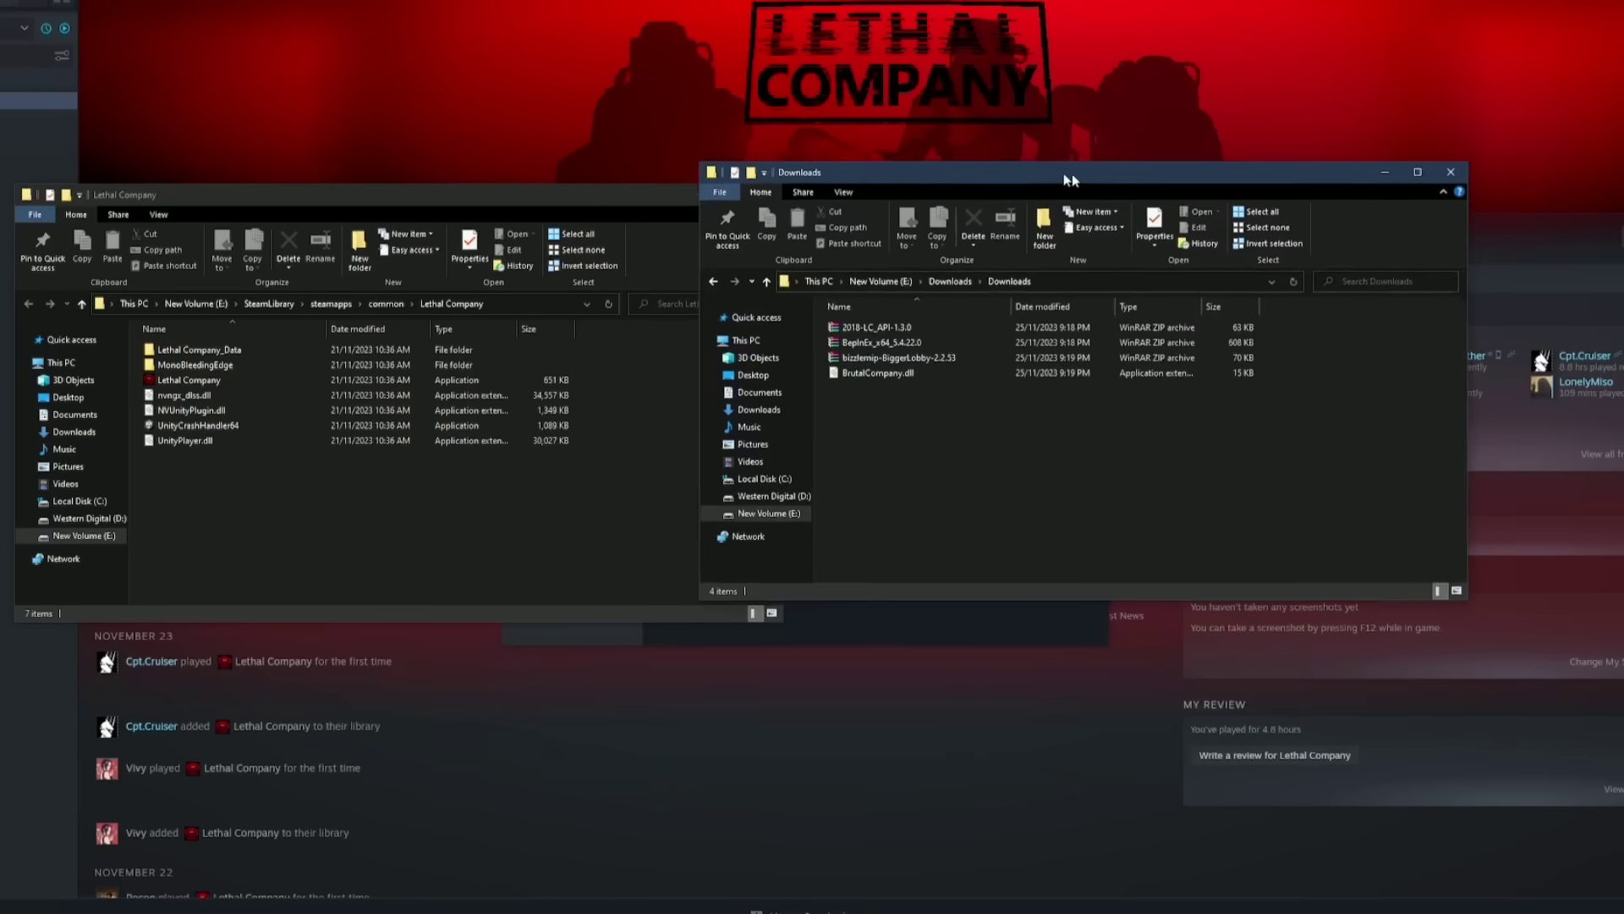
Copy the BepInEx folder, doorstop_config, changelog and winhttp.dll from the BepInEx zip into the game folder
drag(1073, 174, 1182, 199)
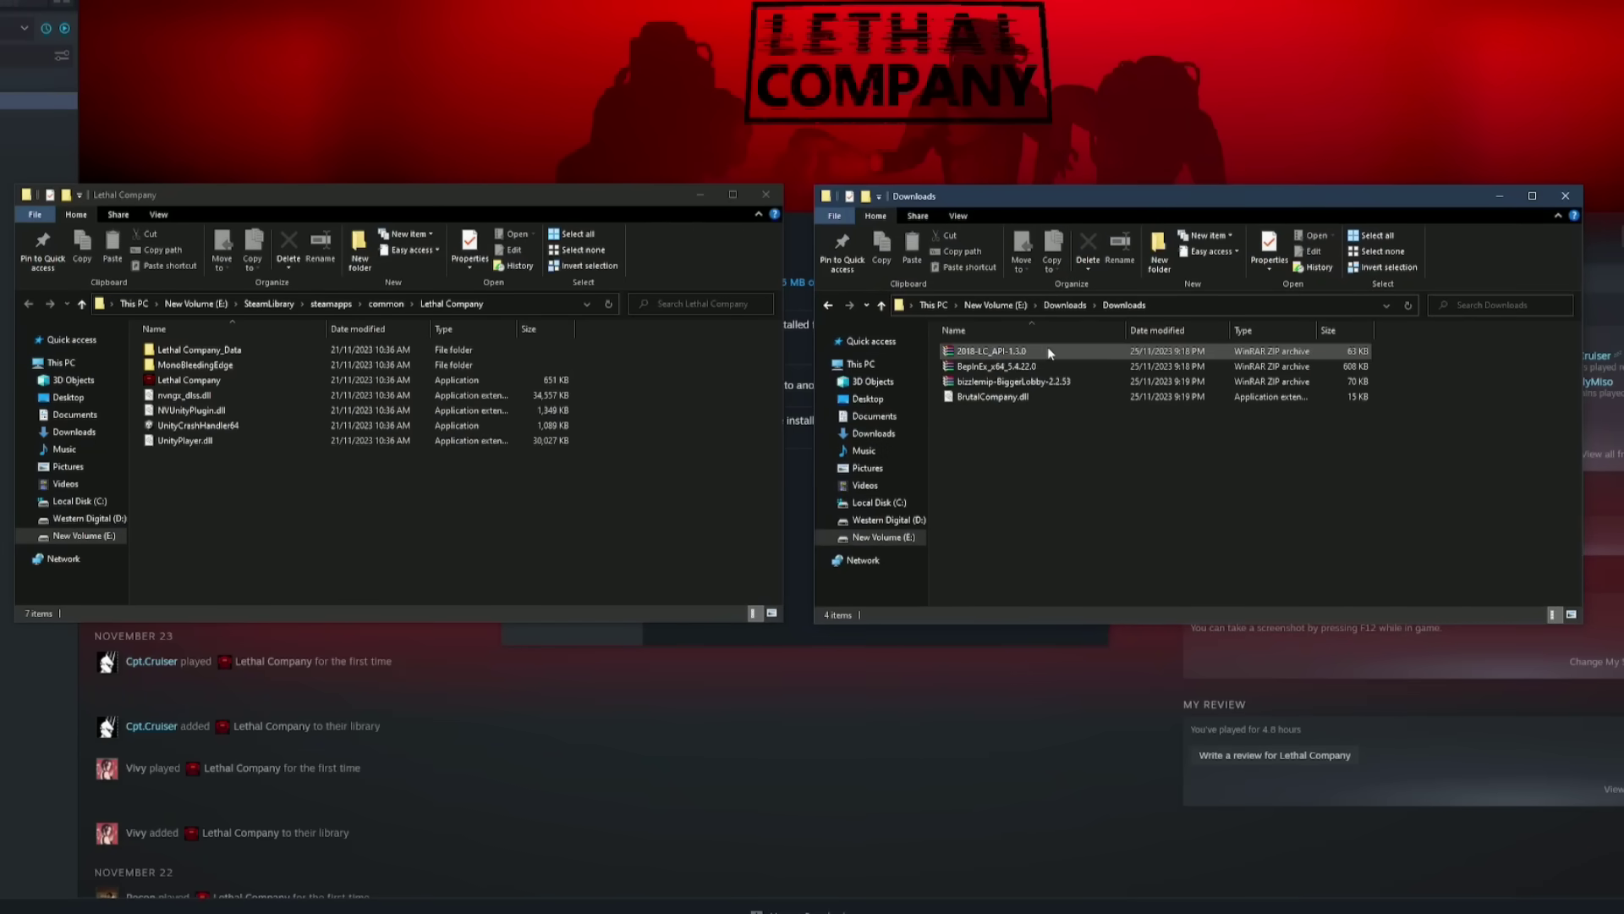
double_click(1047, 367)
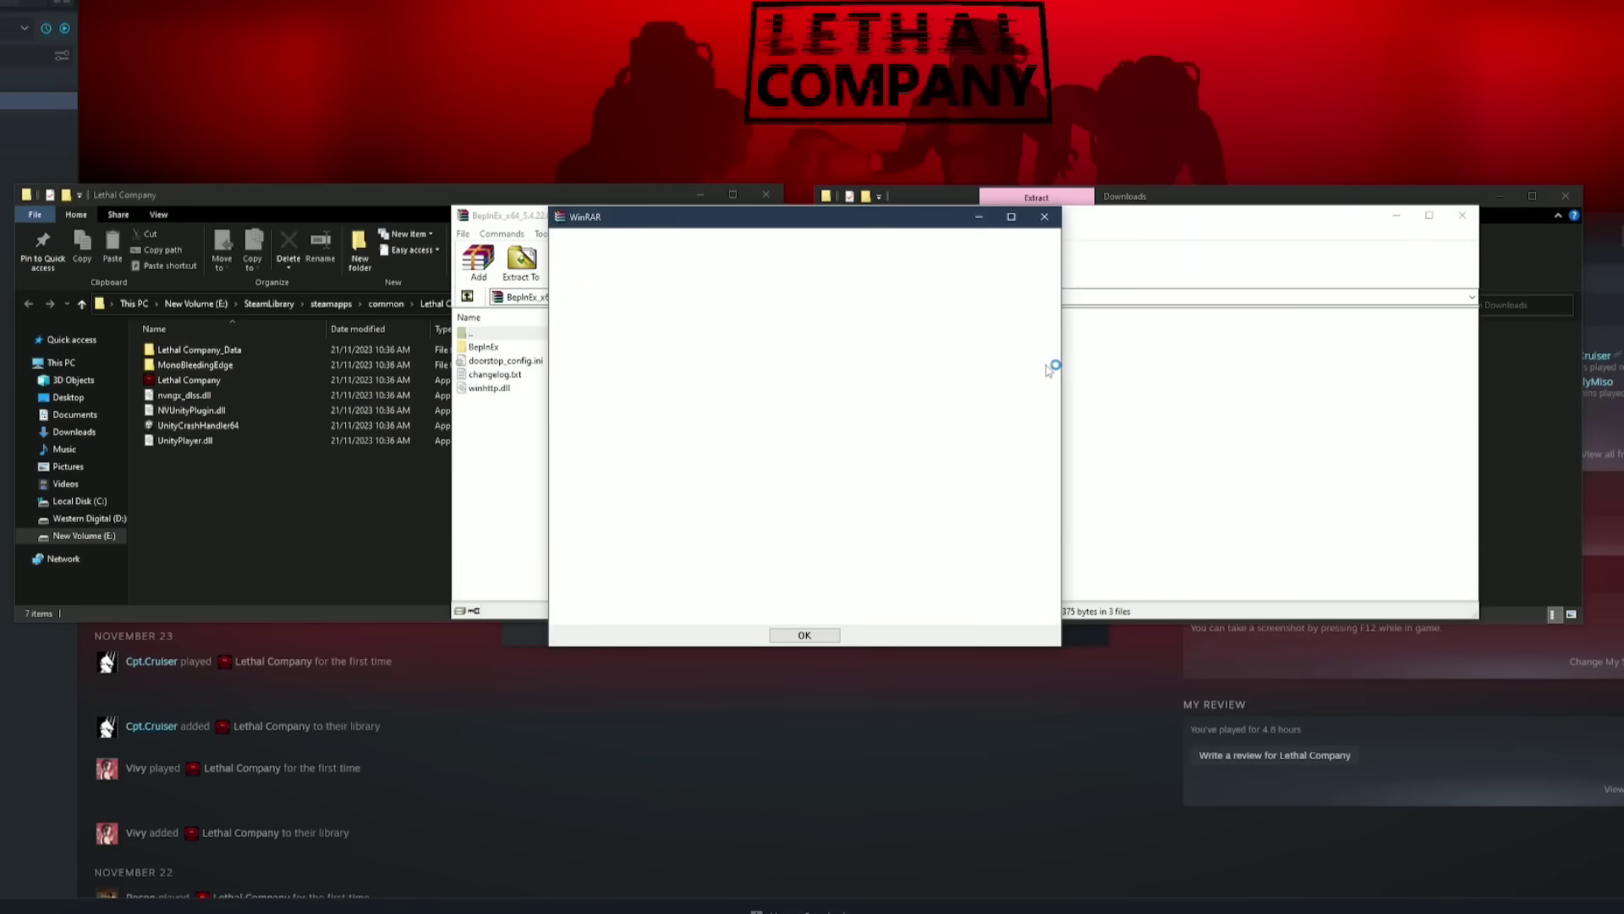
click(1048, 223)
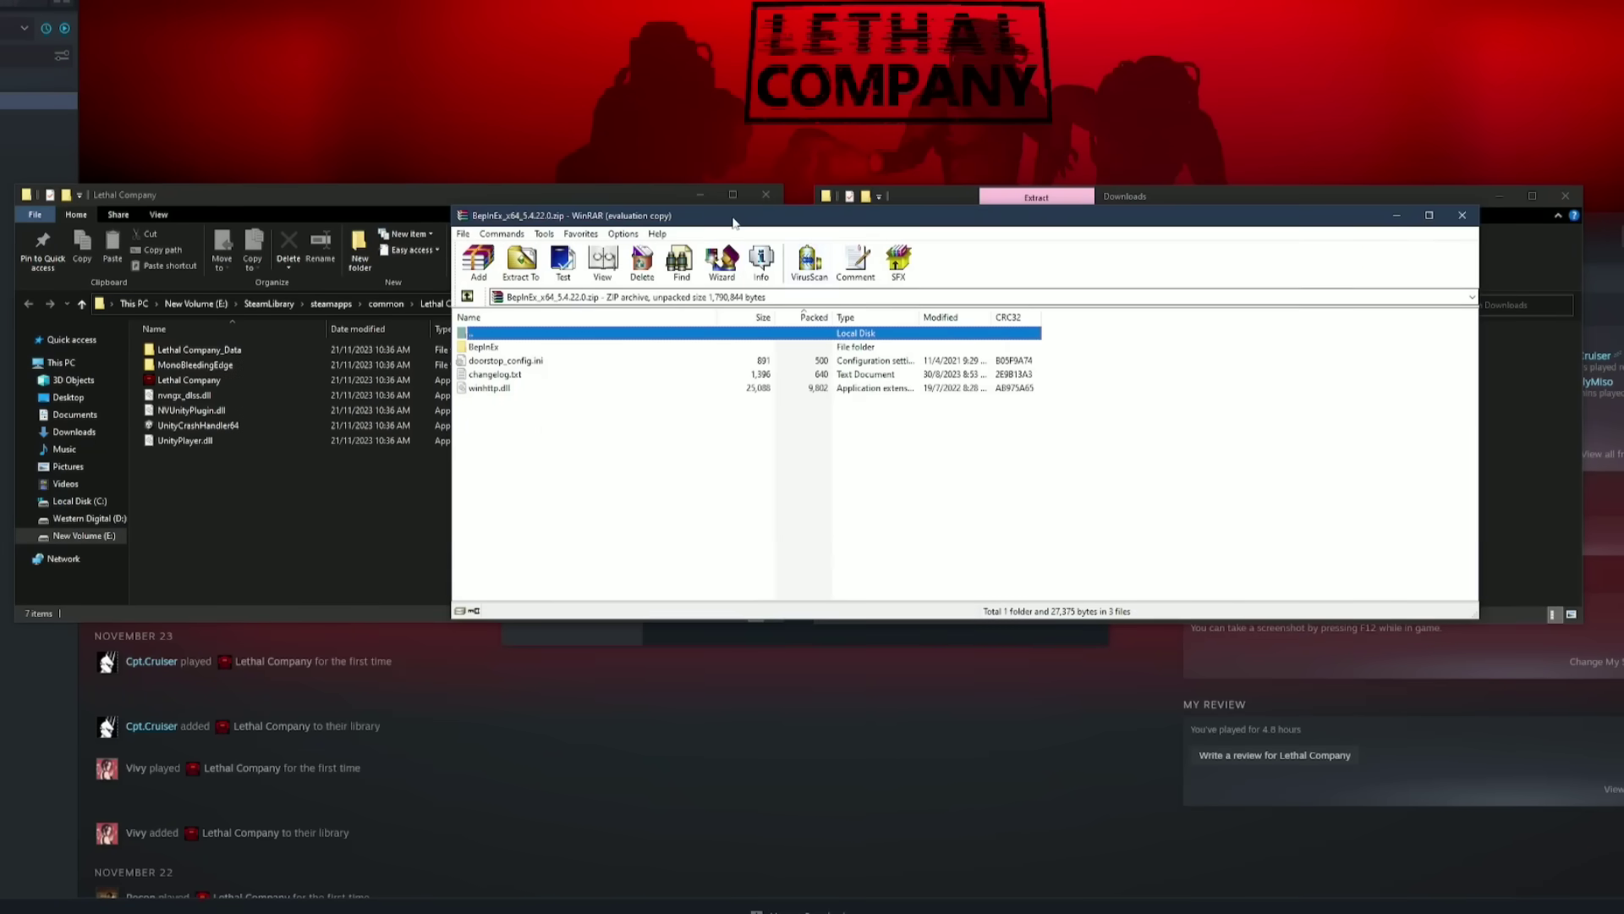
drag(733, 223, 1044, 228)
drag(890, 439, 669, 446)
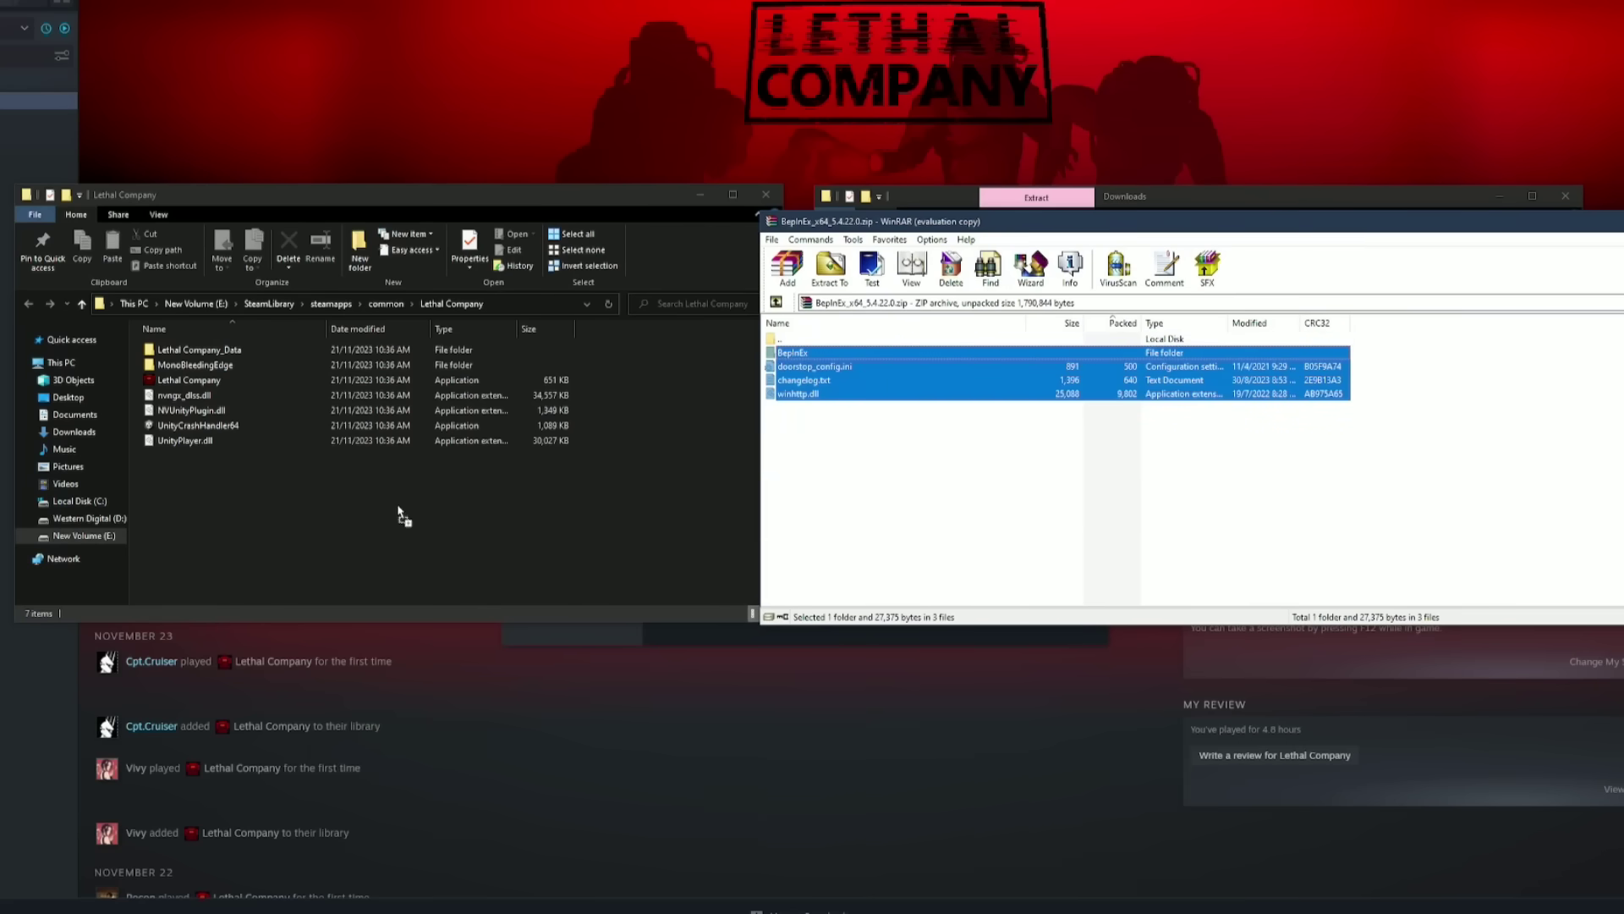
drag(338, 500, 338, 496)
click(491, 565)
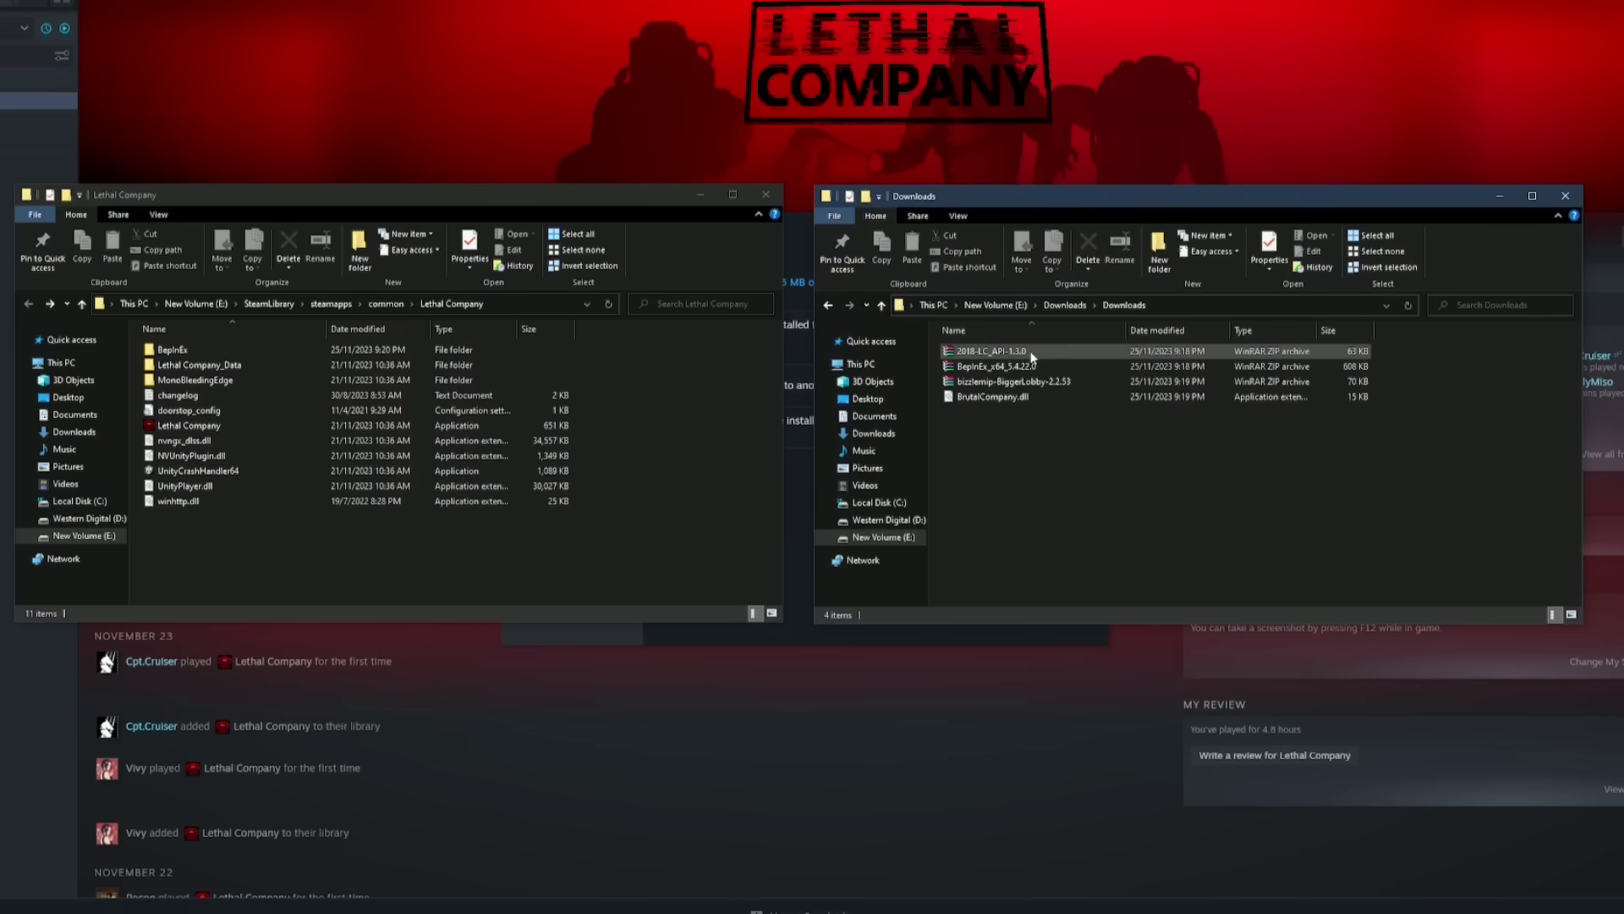
Copy all contents of the LC API archive into the Lethal Company folder
double_click(994, 351)
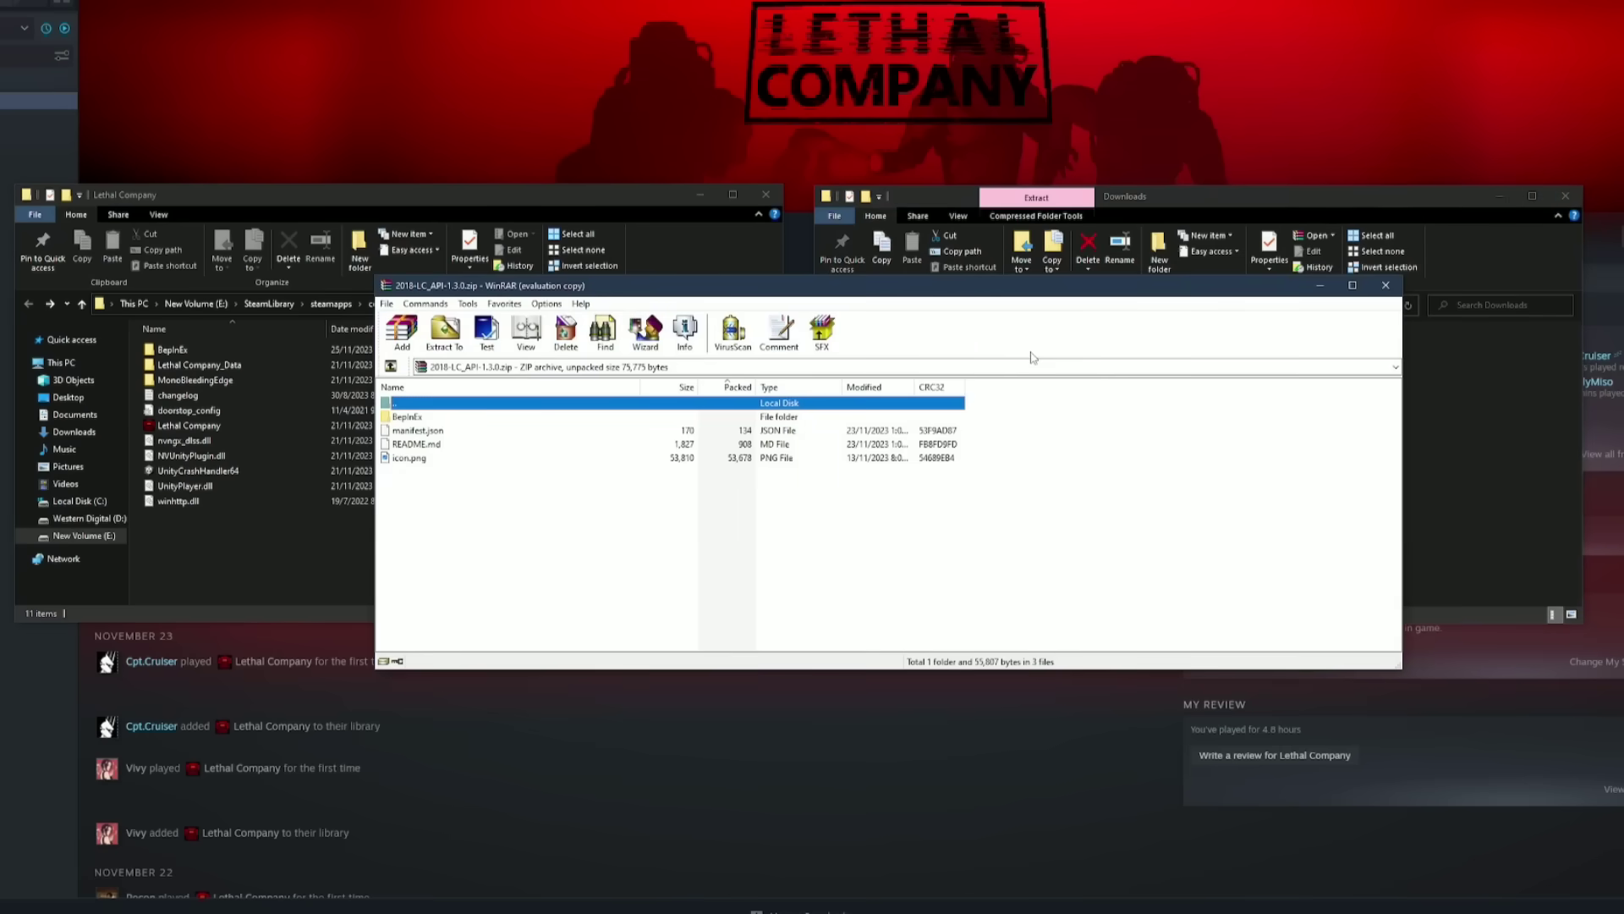
click(1012, 404)
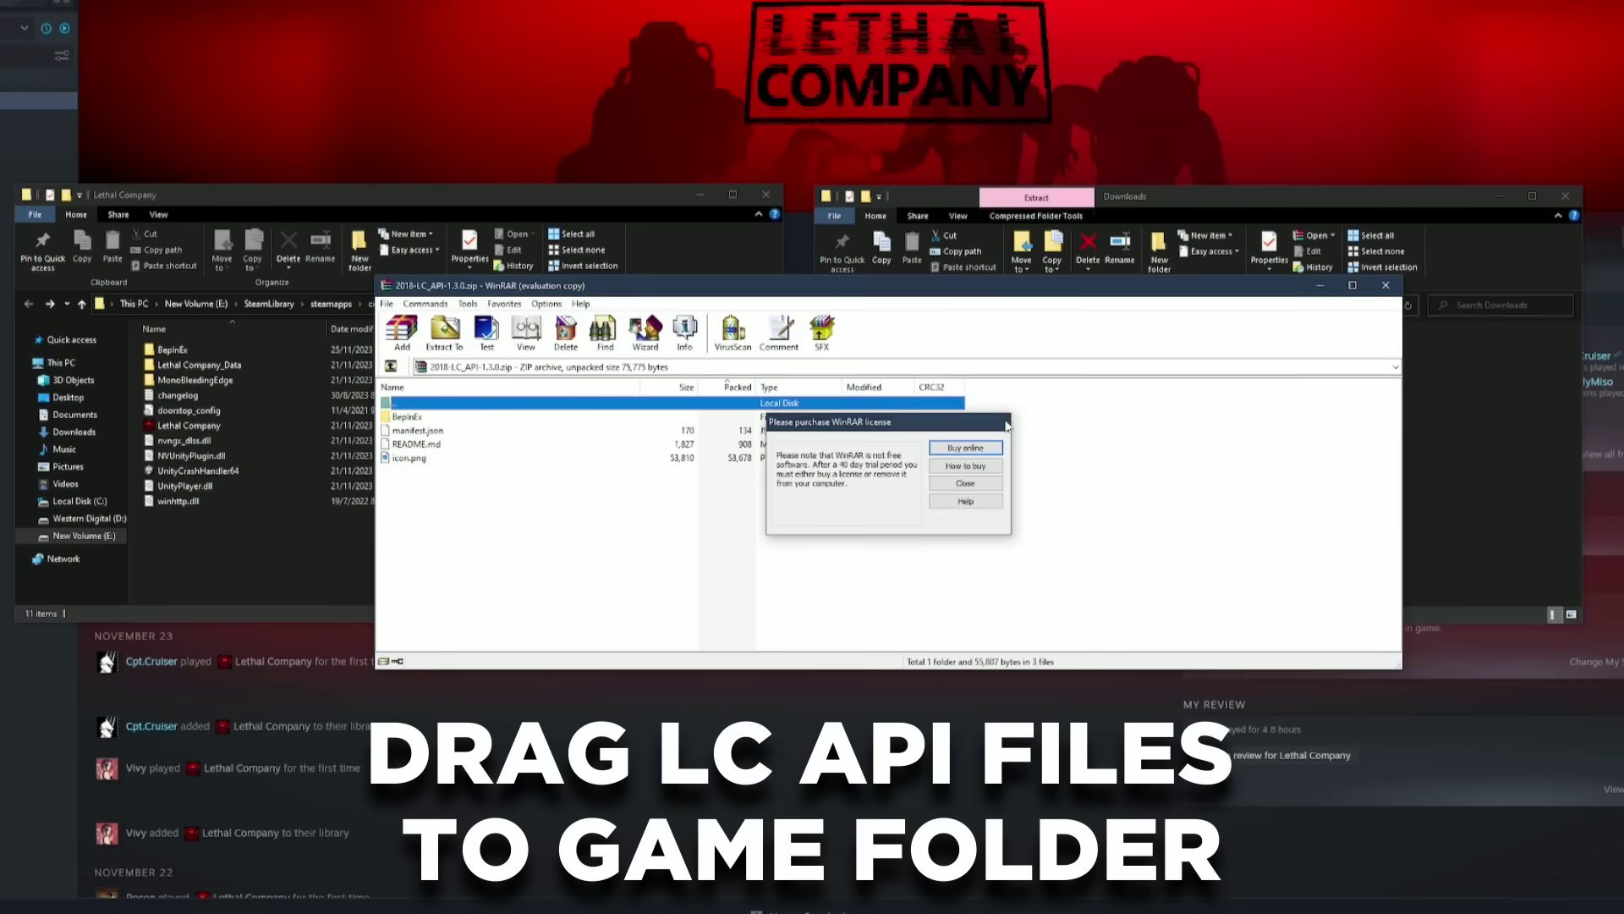
drag(859, 497, 711, 423)
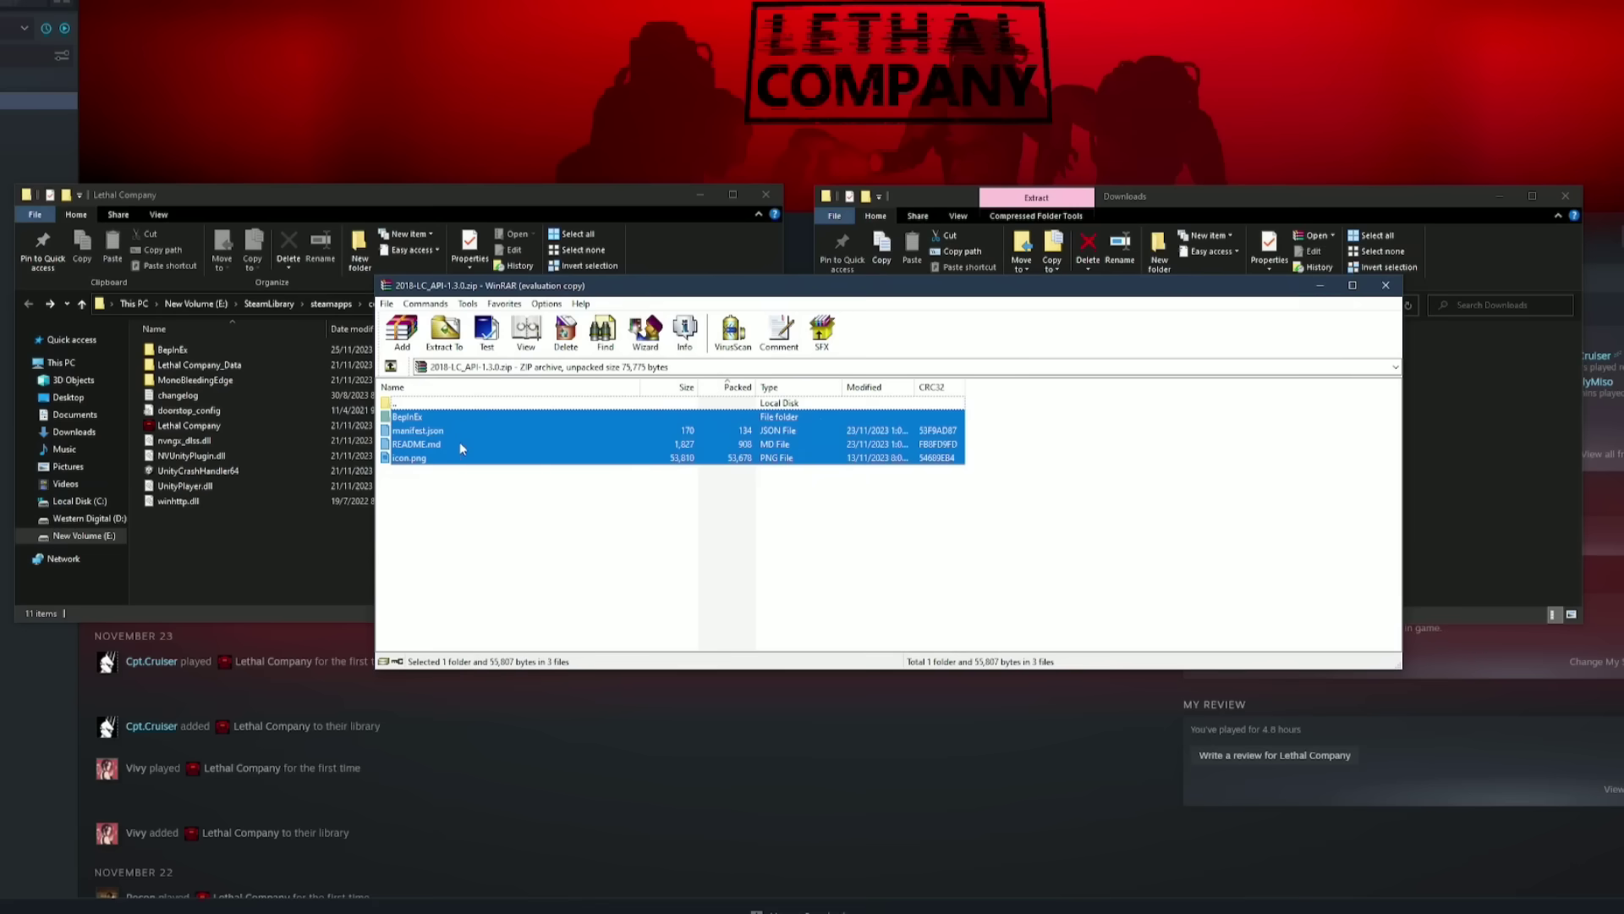
drag(298, 538, 560, 520)
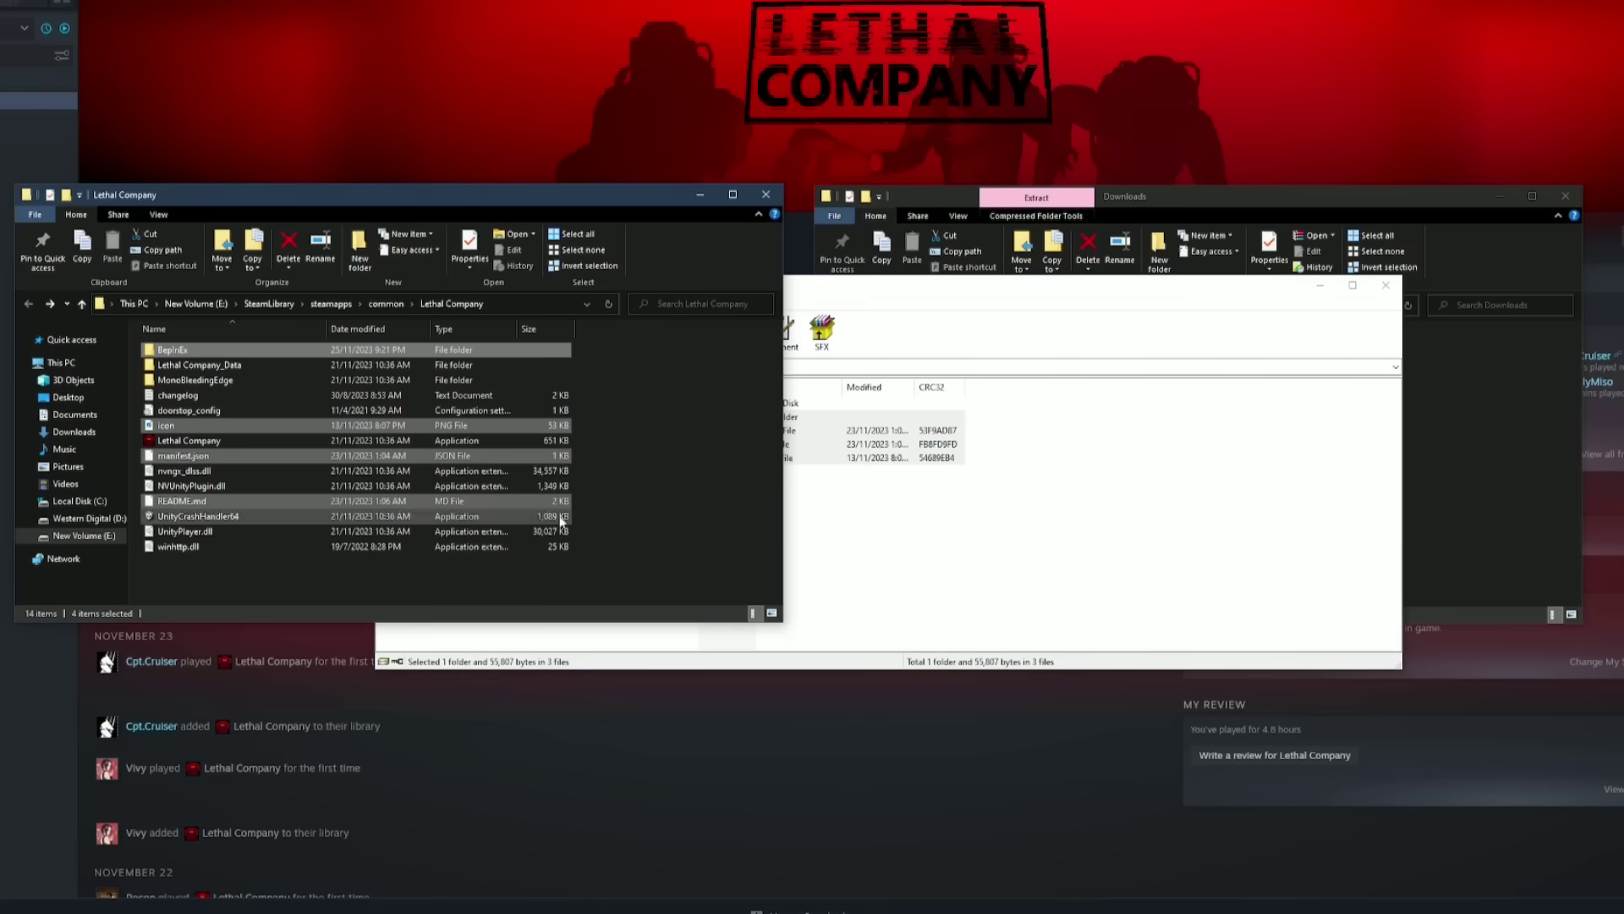
click(620, 531)
Copy the BiggerLobby archive contents into the game folder, overwriting same-named files
double_click(1047, 383)
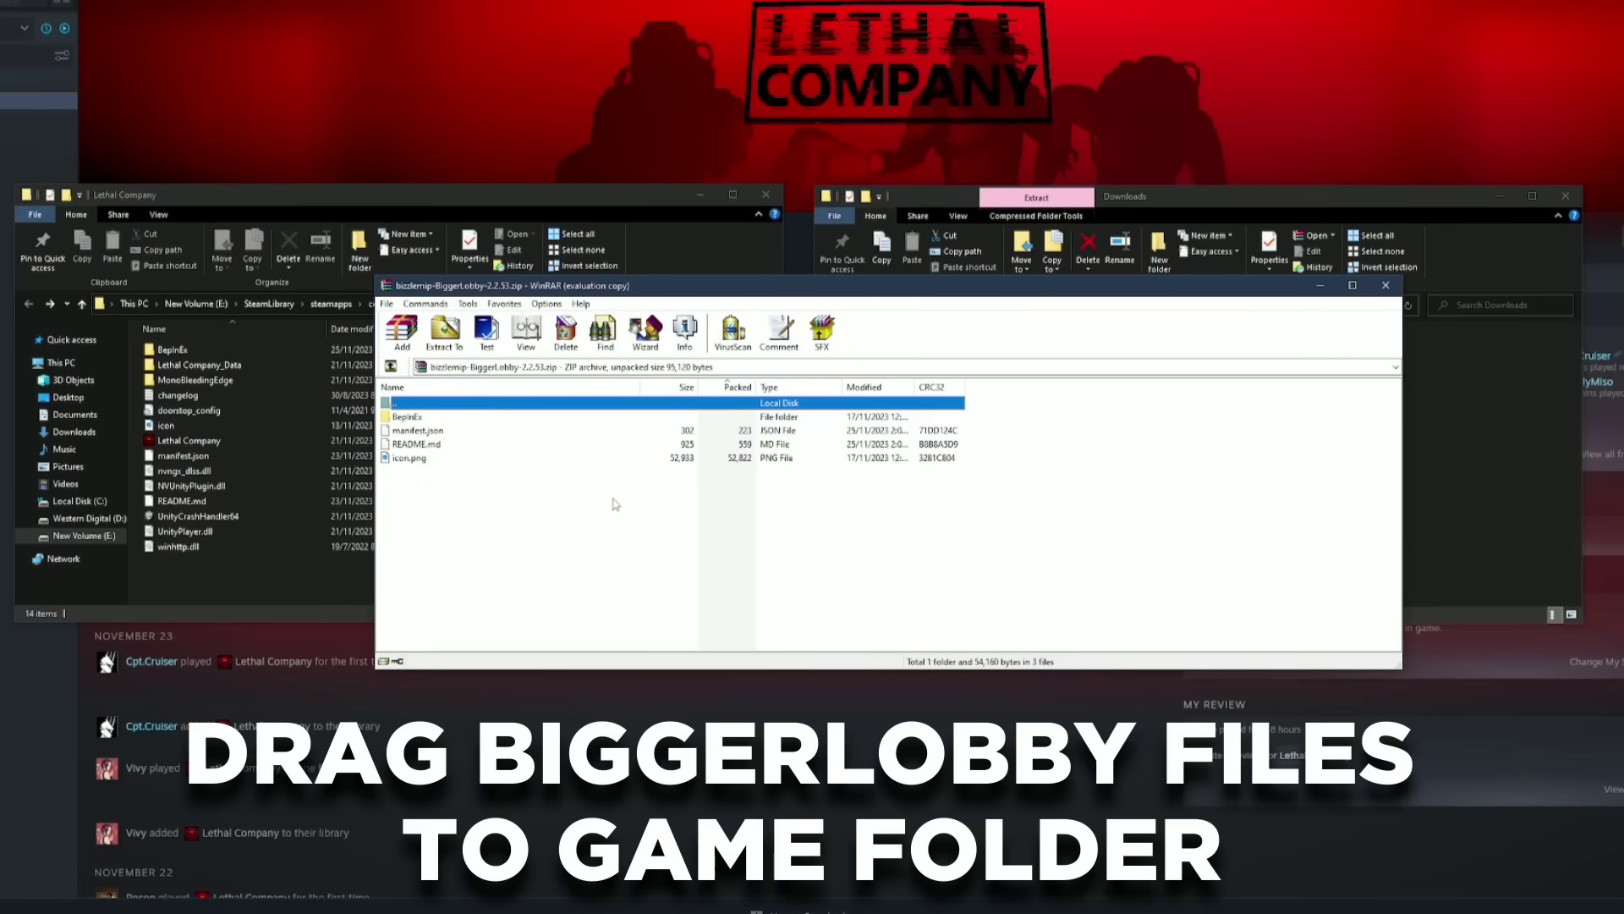
drag(612, 497, 431, 423)
drag(287, 575, 292, 577)
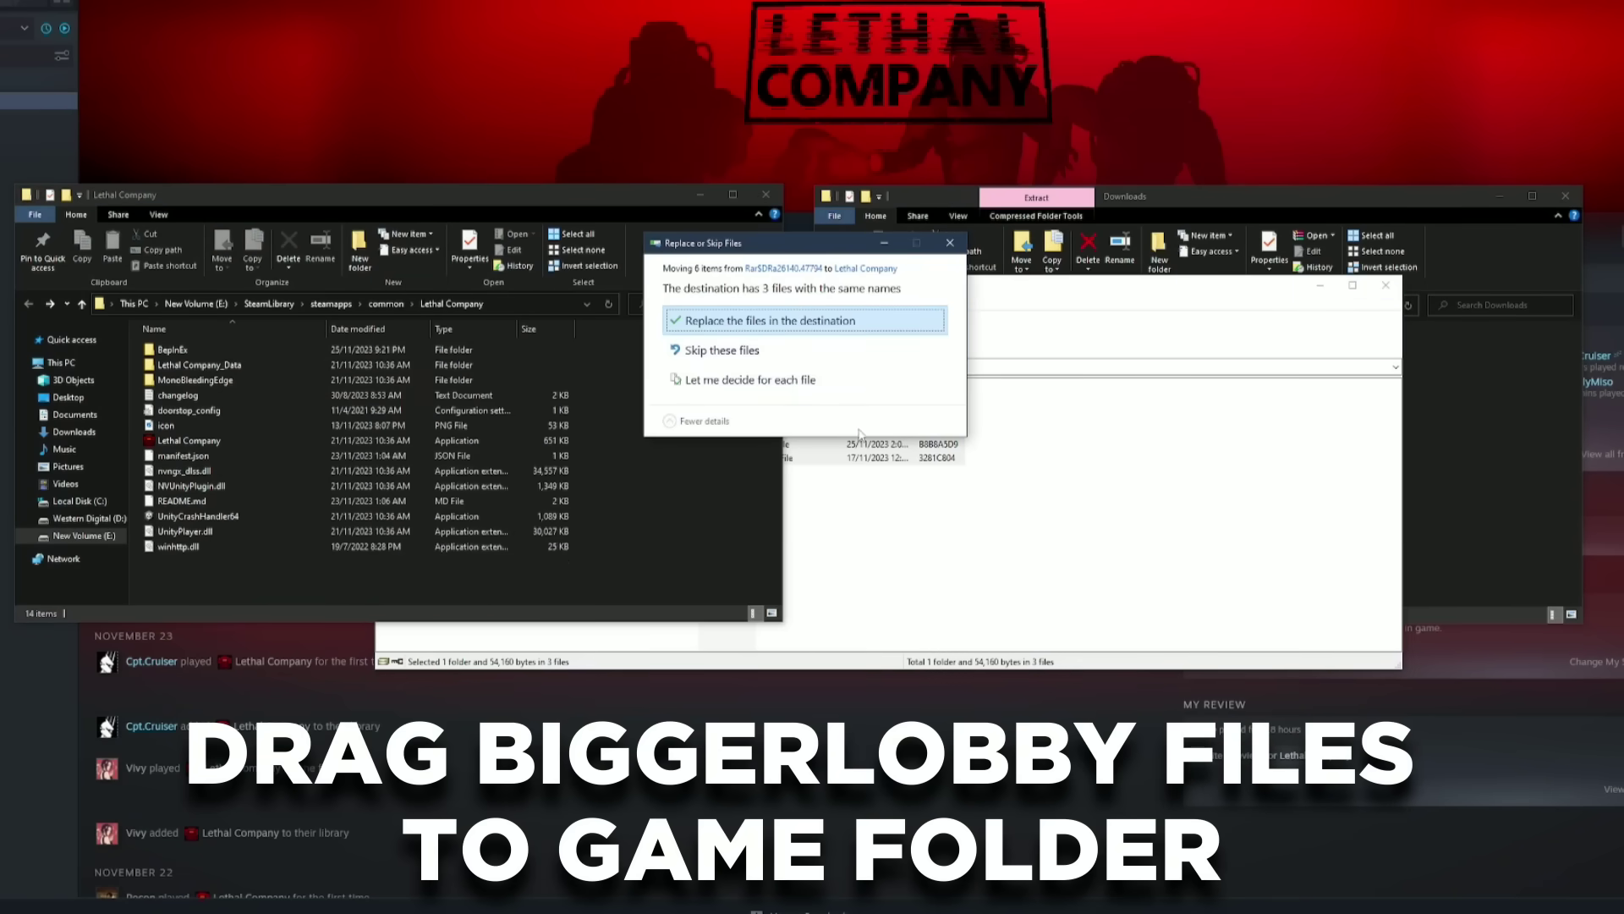
click(823, 330)
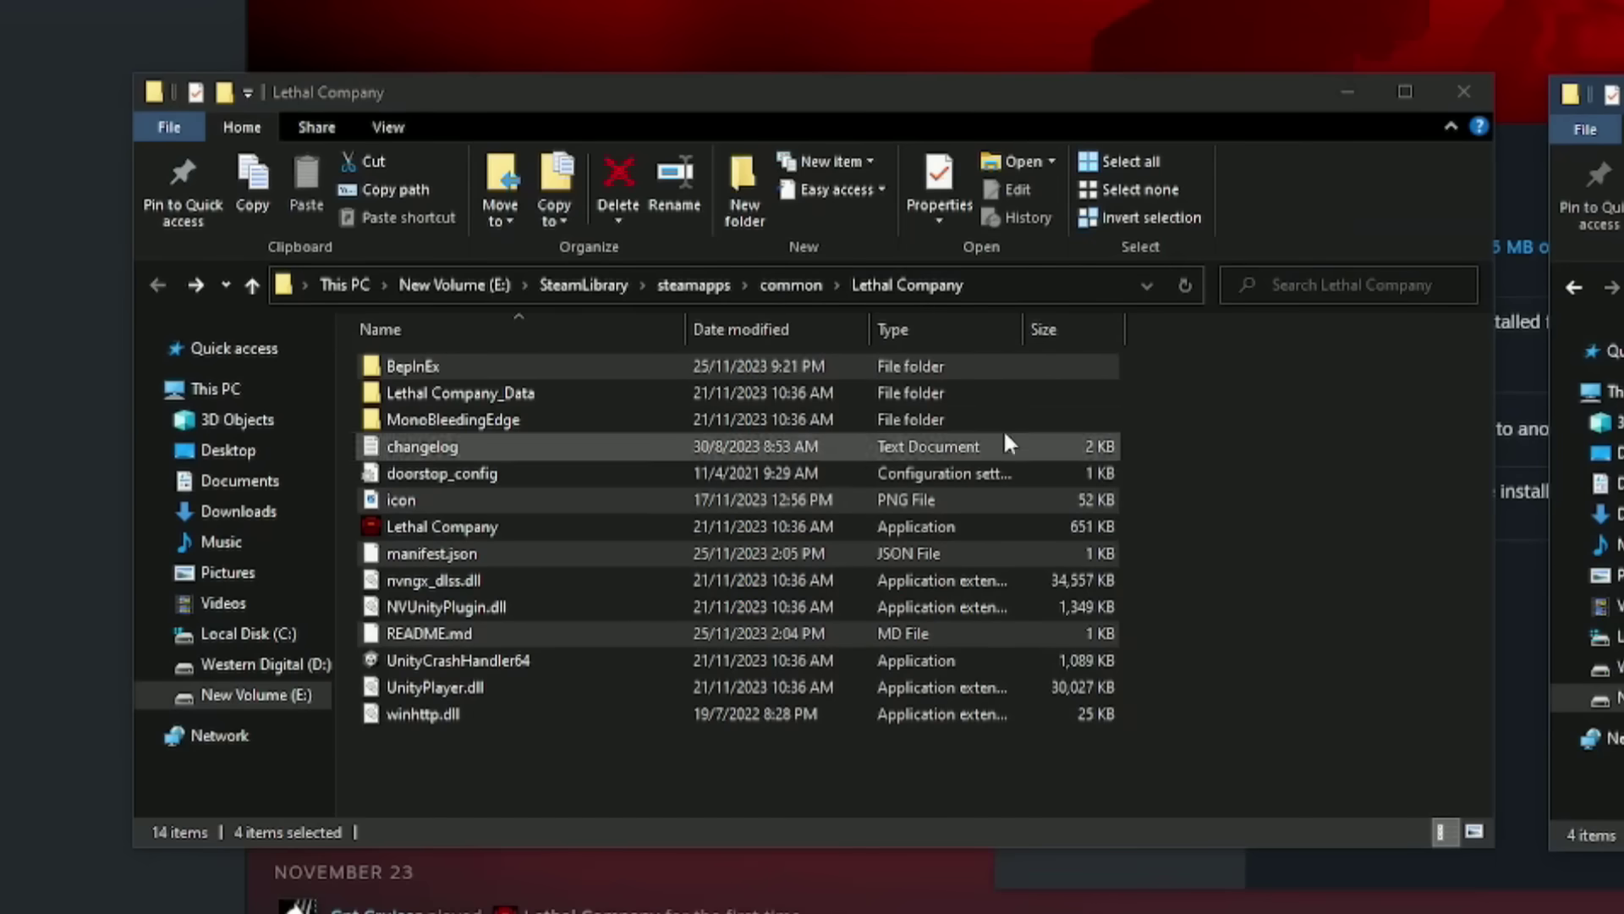
Drag BrutalCompany.dll from Downloads into the game's BepInEx\plugins folder
click(562, 362)
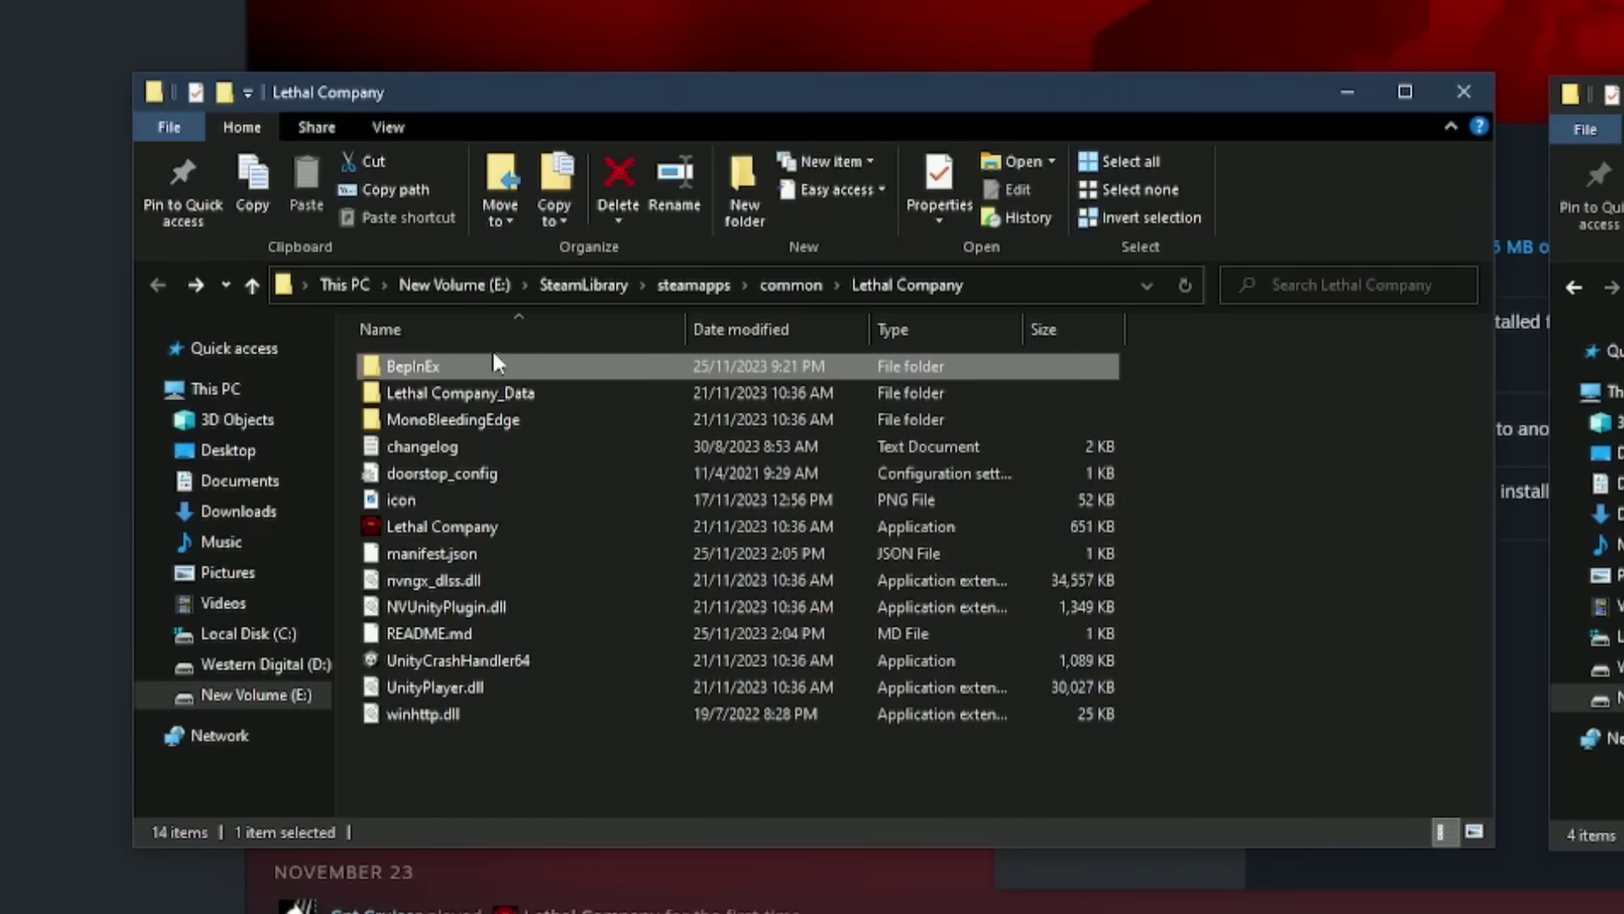
double_click(461, 366)
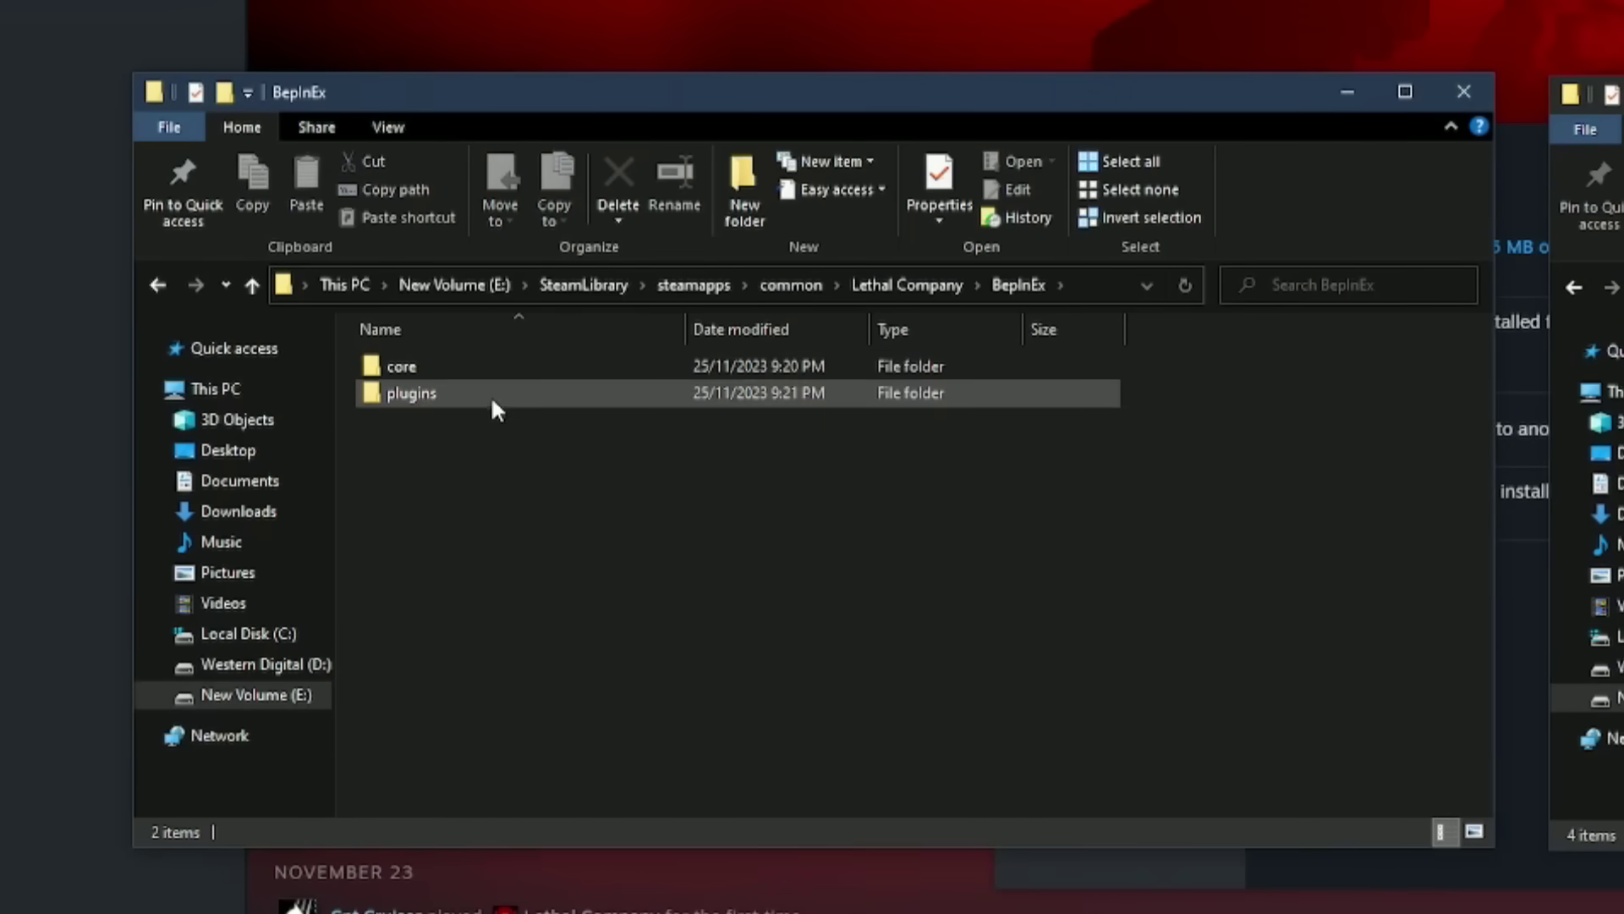
double_click(490, 395)
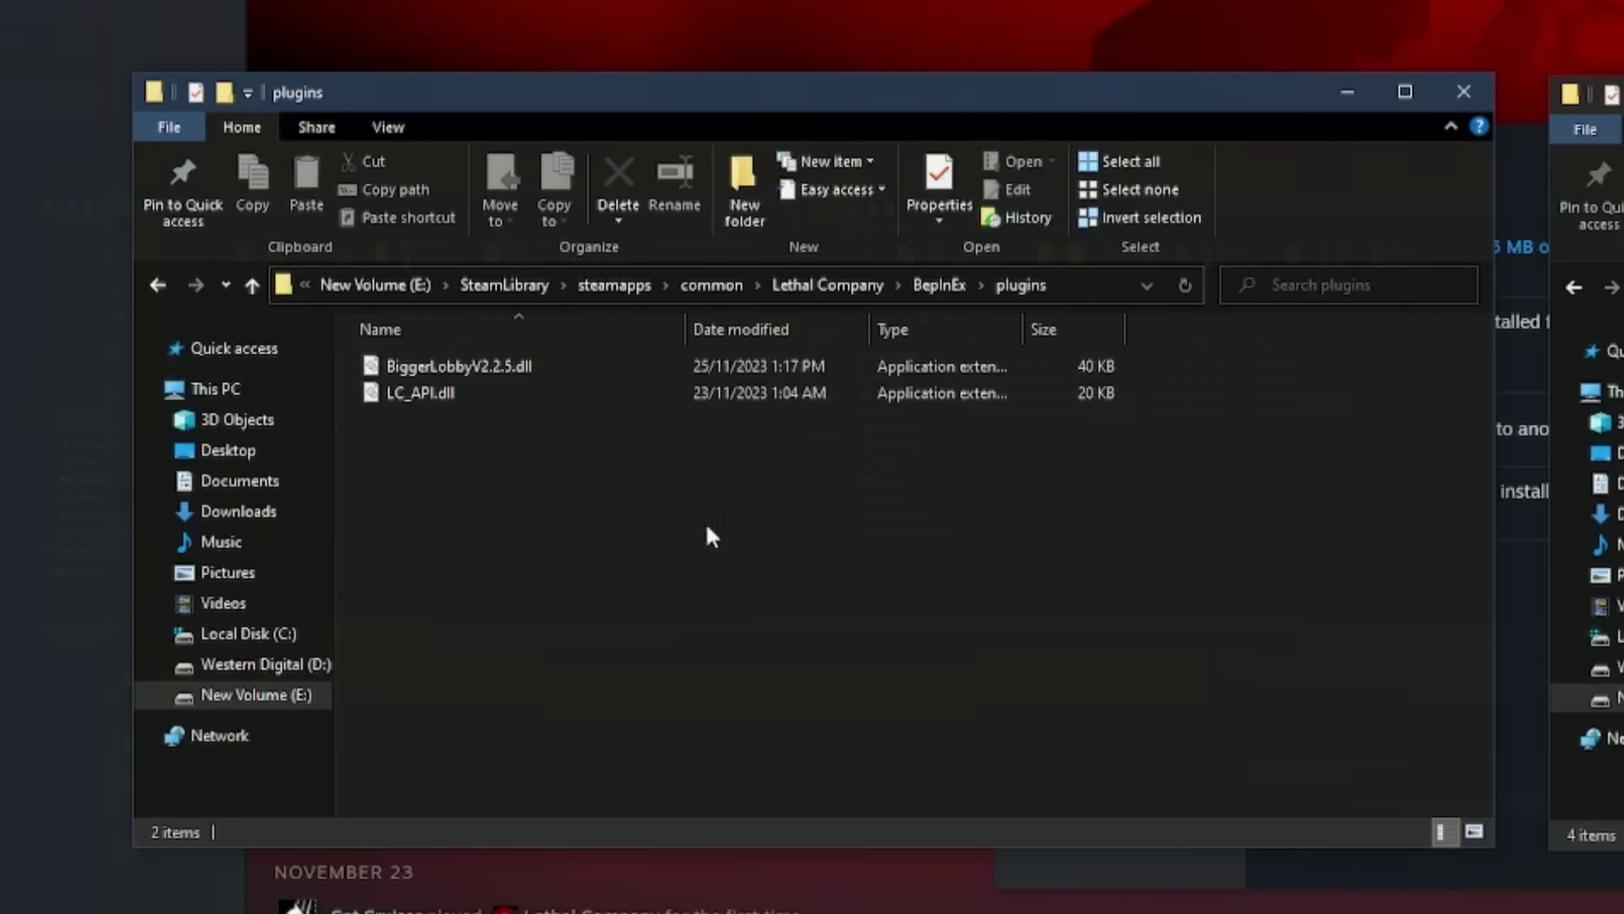
drag(1019, 410, 302, 428)
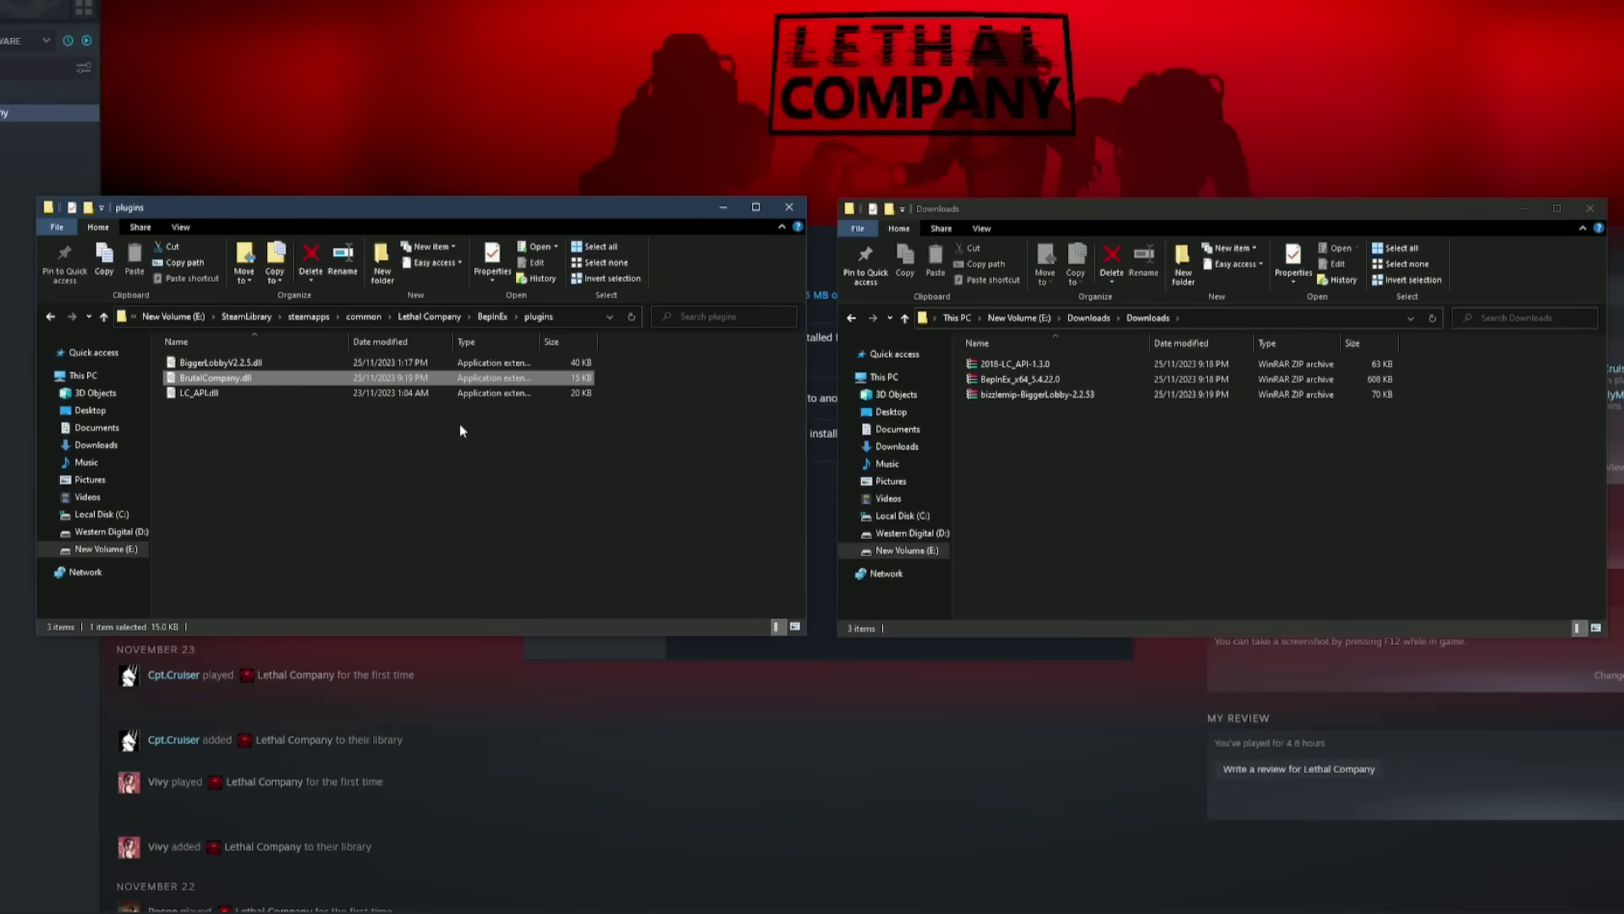
click(1053, 432)
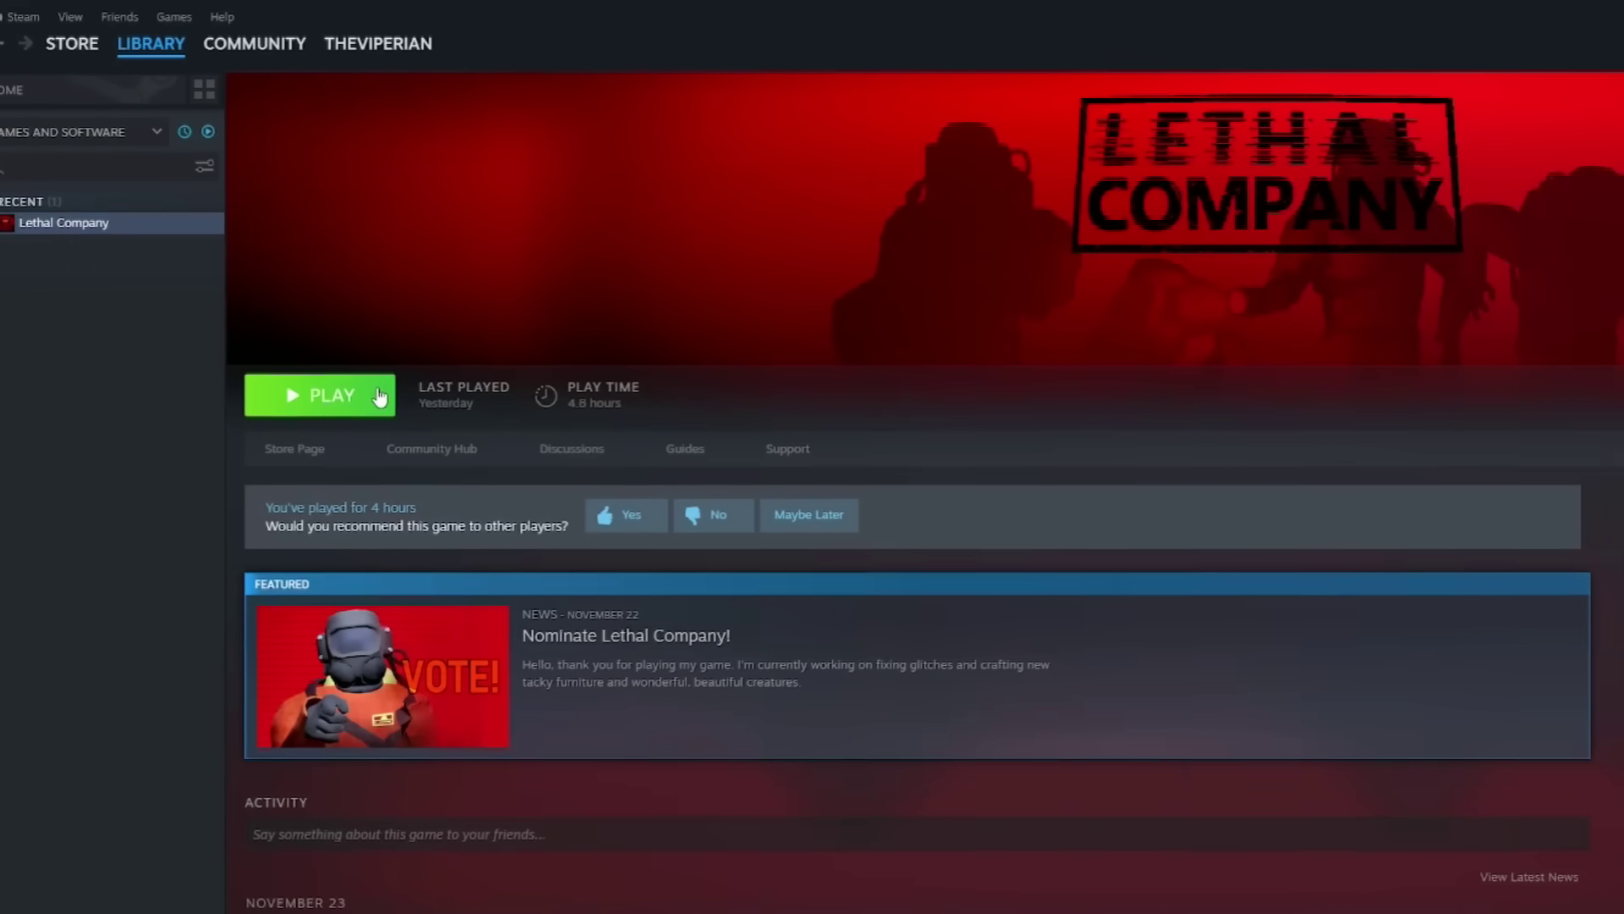
Start Lethal Company with the PLAY button in the Steam library
click(379, 396)
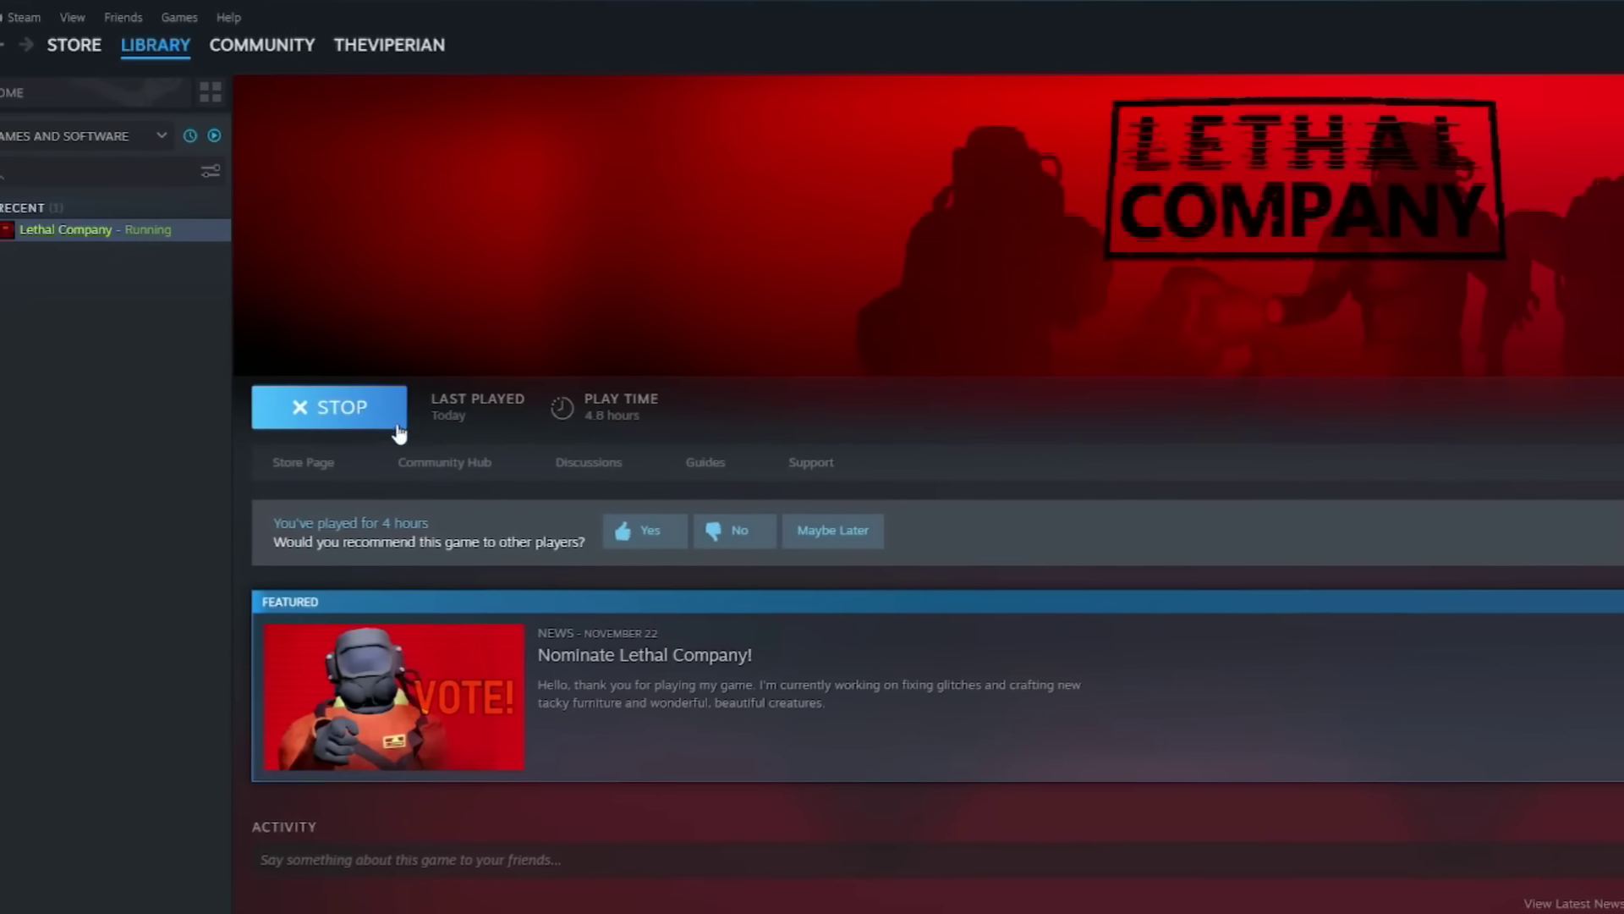